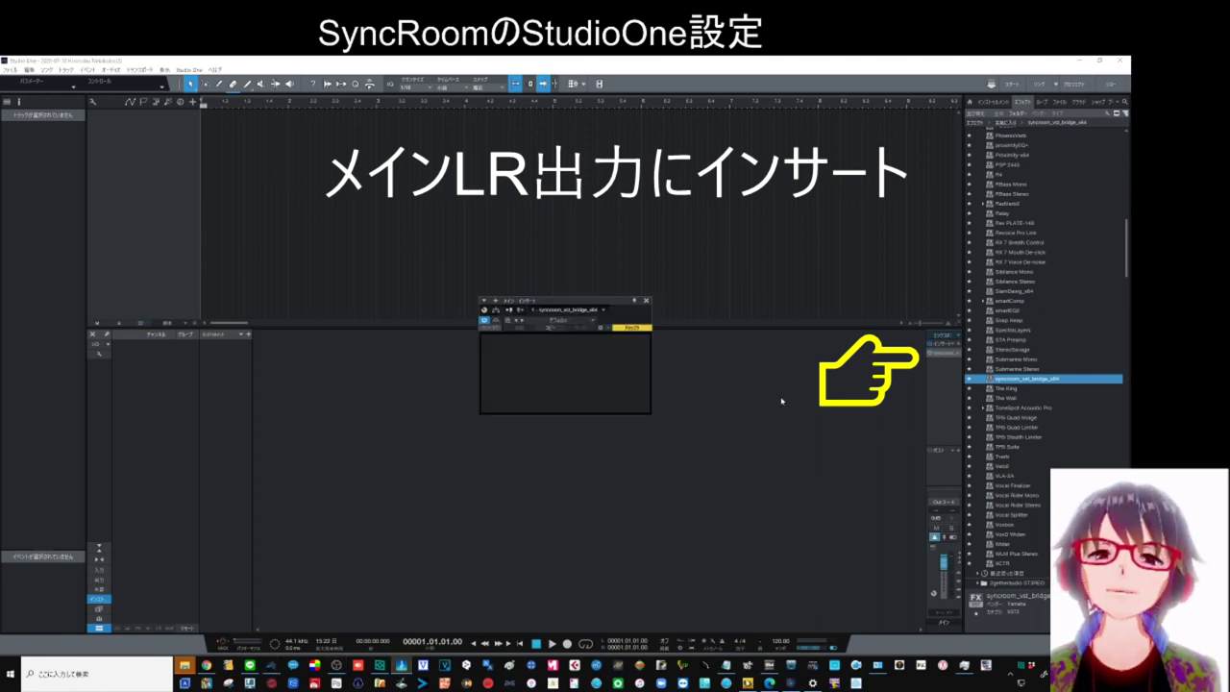
Open SYNCROOM and minimize its window, and add the syncroom_vst_bridge_sub_multiout_x64 instrument from the browser to the song
left_click(401, 664)
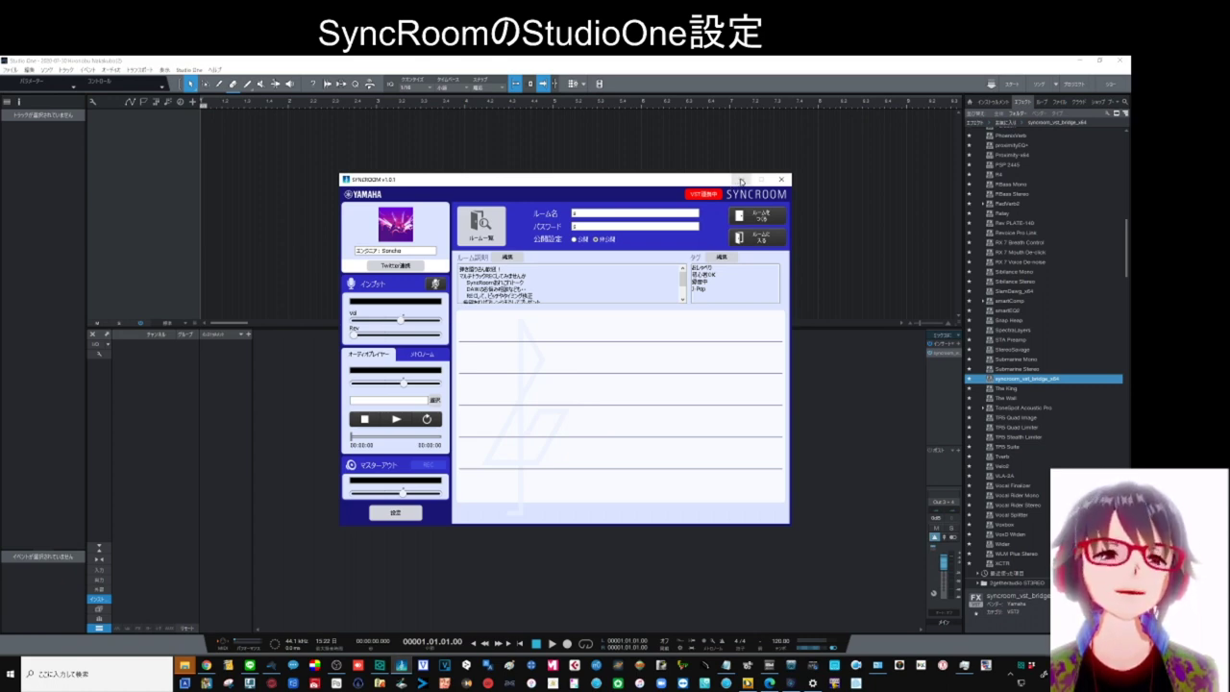
left_click(741, 180)
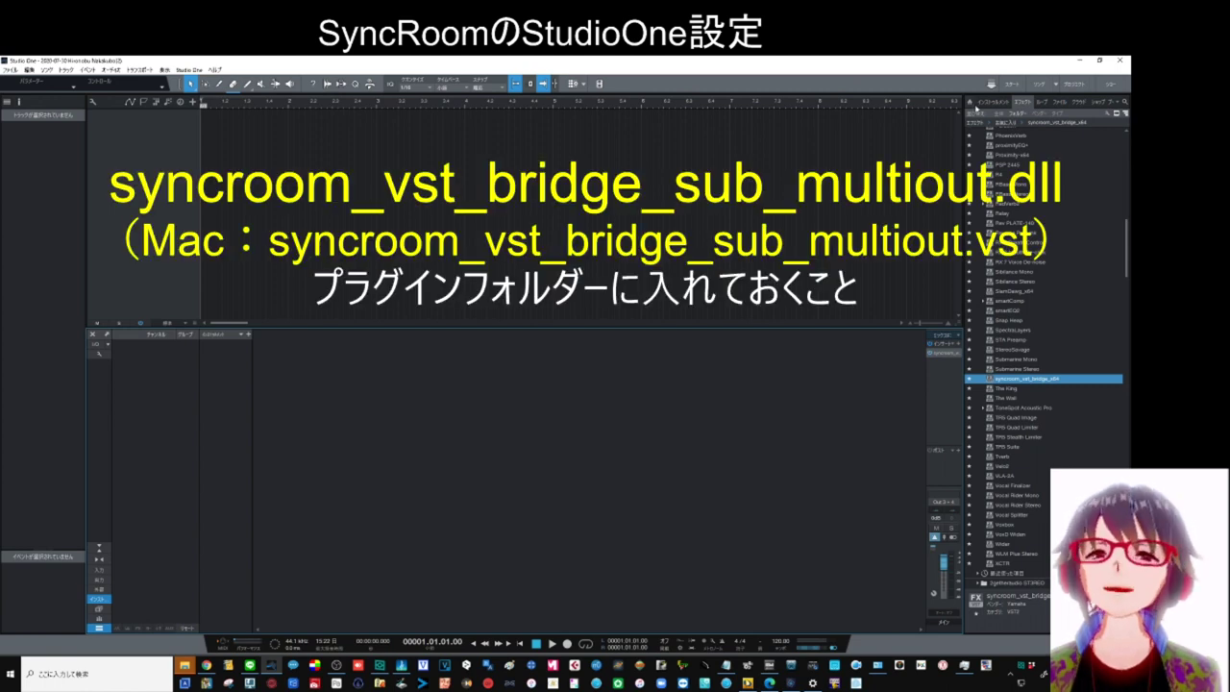
left_click(984, 103)
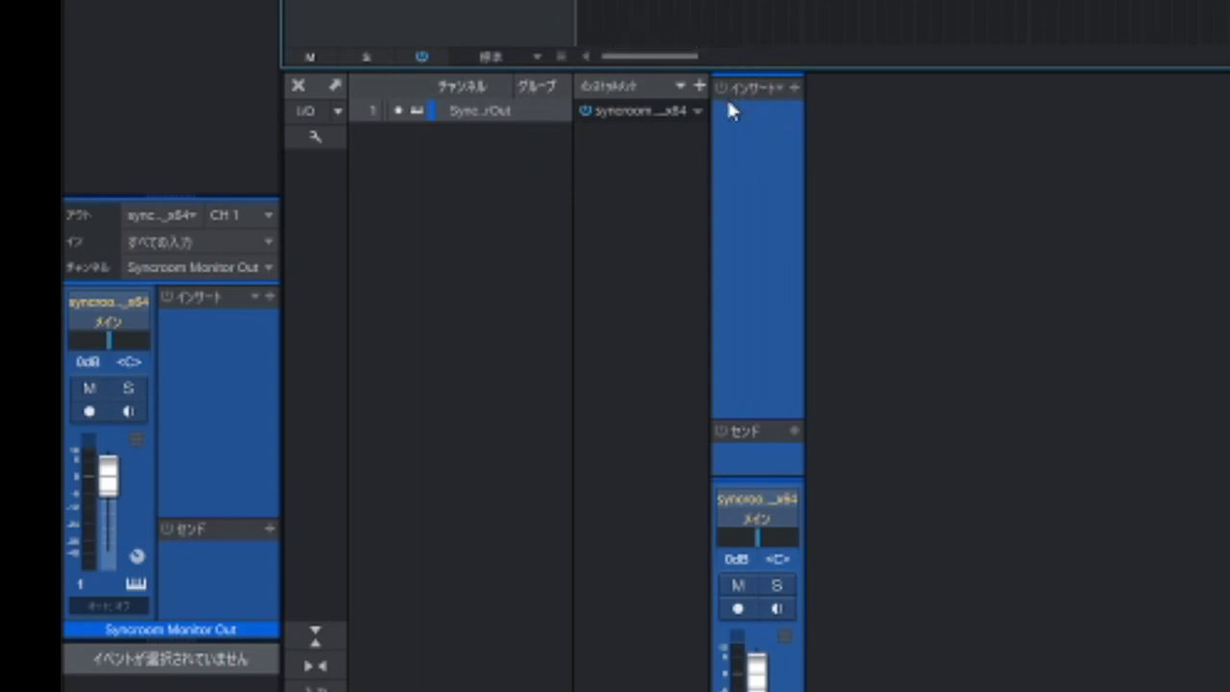
Expand the syncroom instrument's outputs in the mixer and enable the Syncroom Member1 to Member4 outputs and the Syncroom Room output
left_click(697, 120)
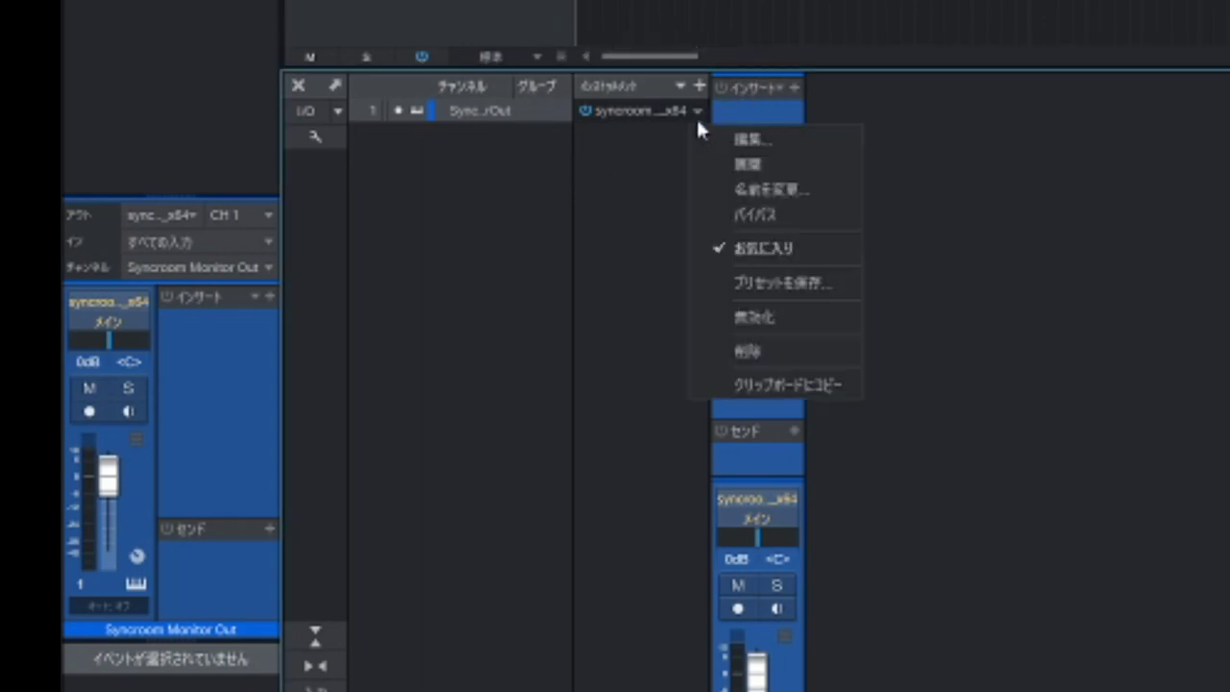
left_click(725, 169)
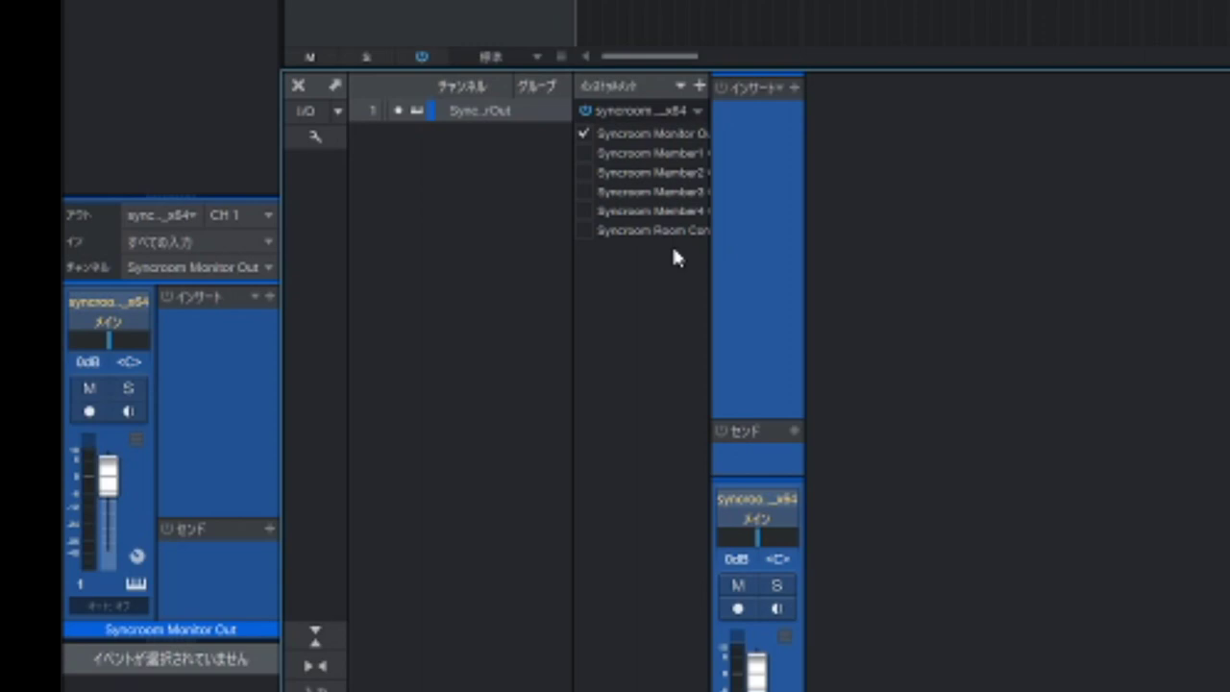
left_click(584, 157)
left_click(583, 173)
left_click(584, 192)
left_click(585, 210)
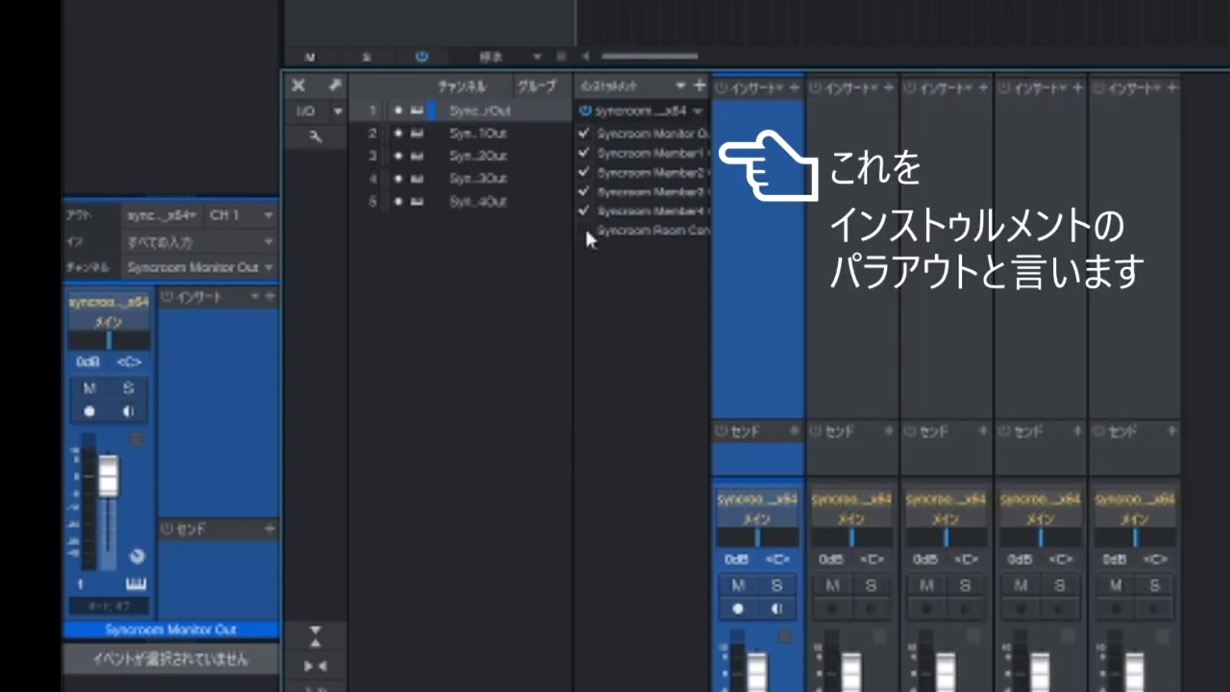
left_click(584, 230)
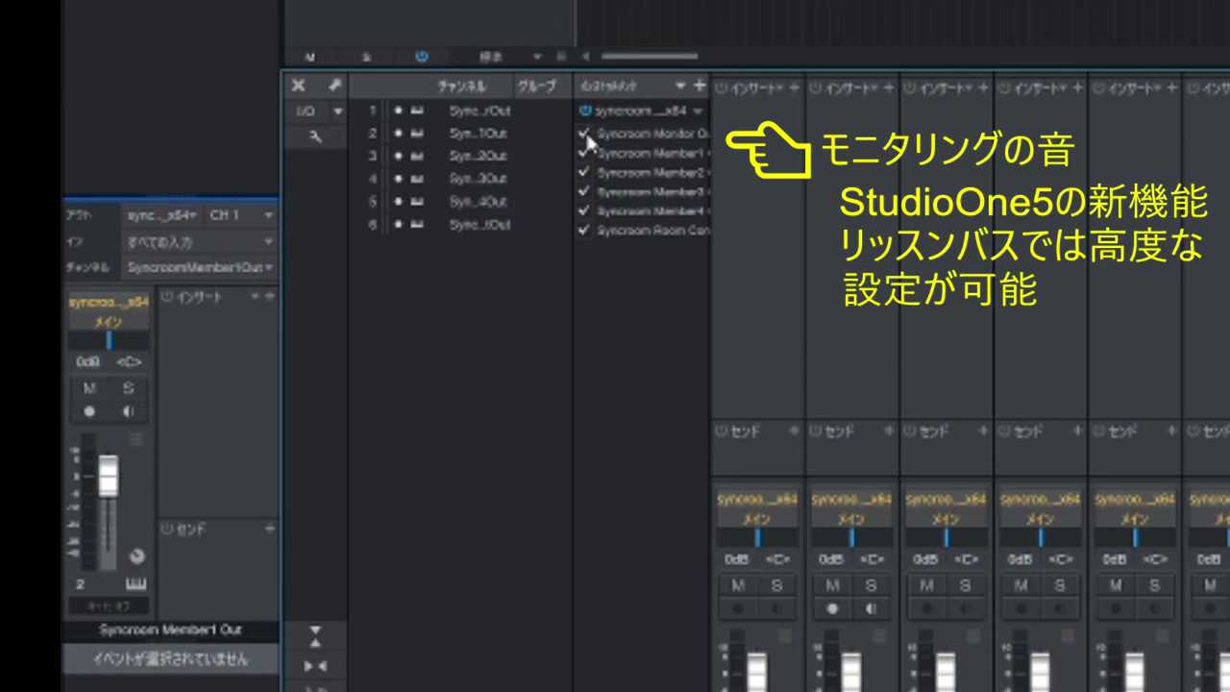
Disable the Syncroom Monitor Out and Syncroom Room outputs of the instrument, leaving SYNCROOM for the mixer in between
left_click(585, 133)
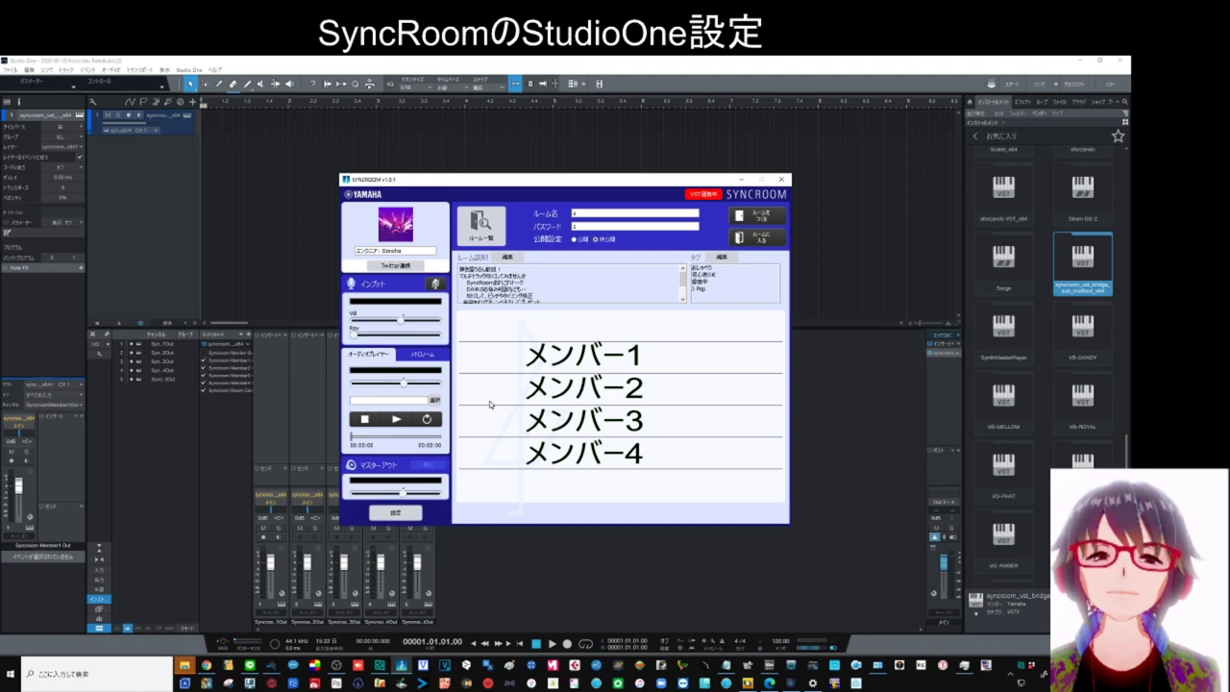
left_click(266, 307)
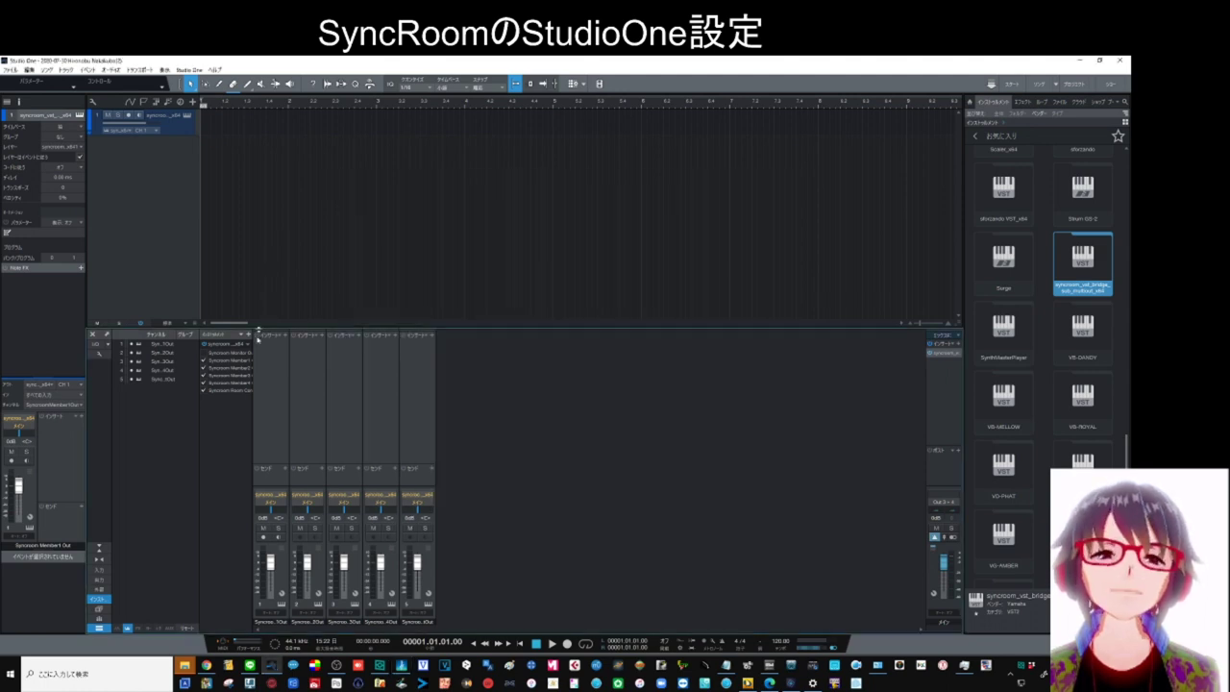
left_click(204, 391)
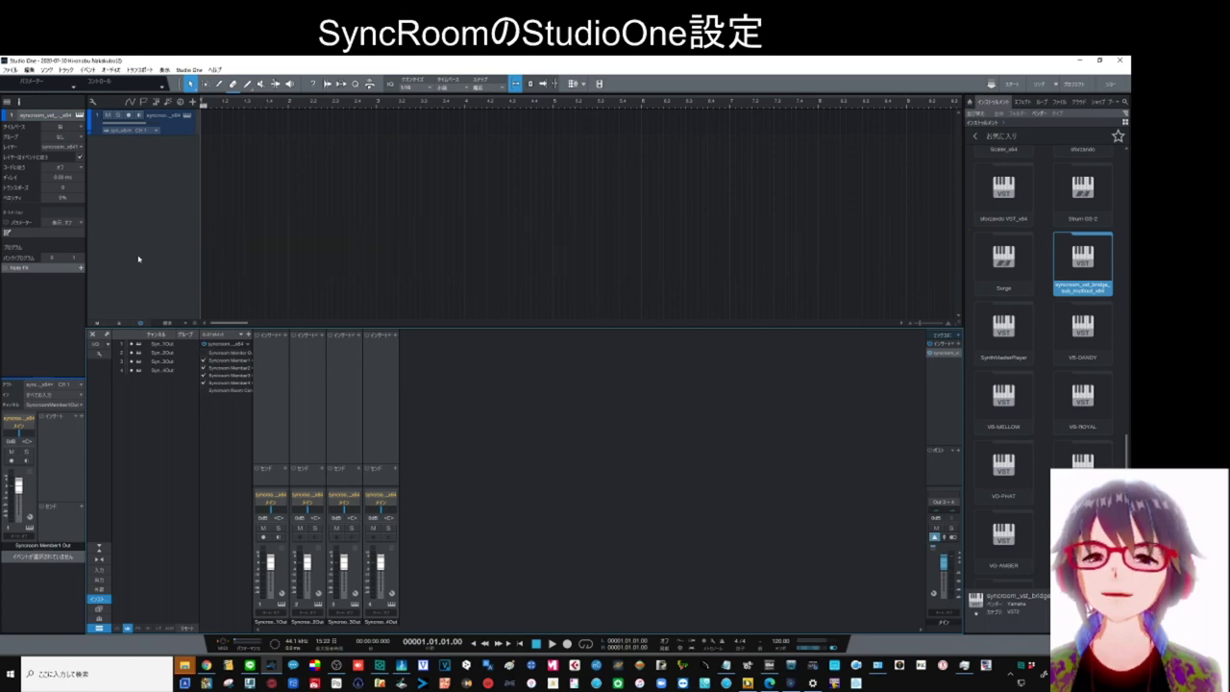
Add a mono audio track, enable its input monitoring and set its input to Ch2 (In 2)
right_click(135, 148)
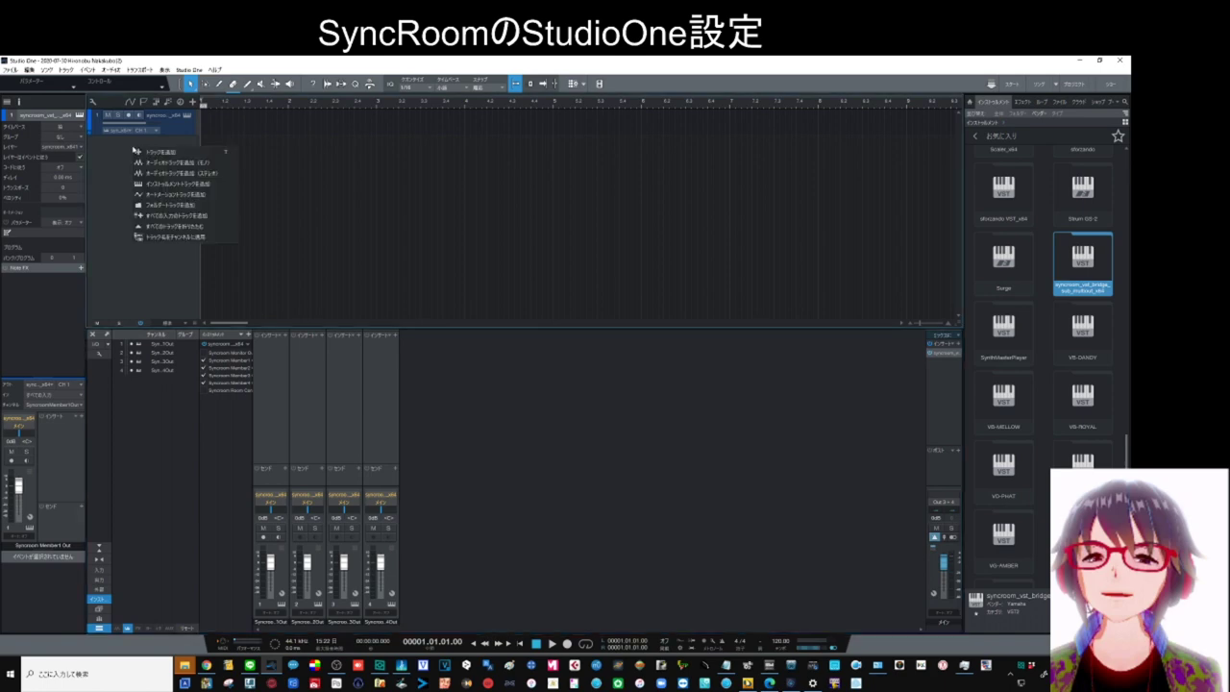
left_click(178, 163)
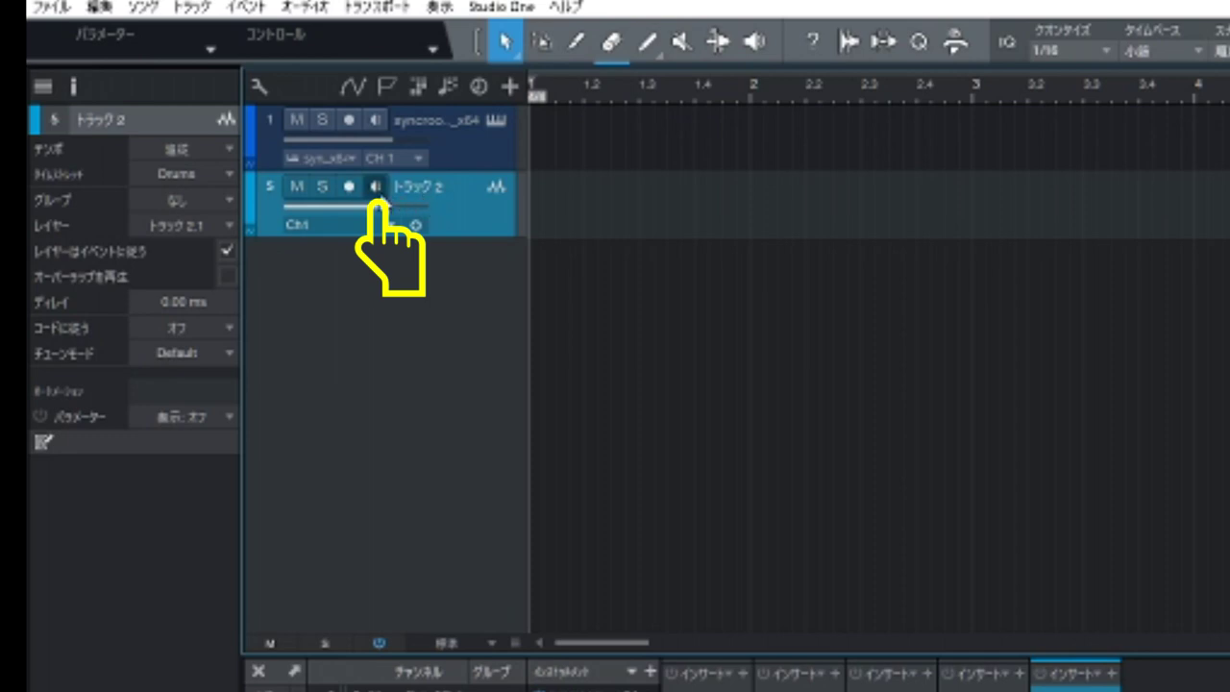
left_click(376, 186)
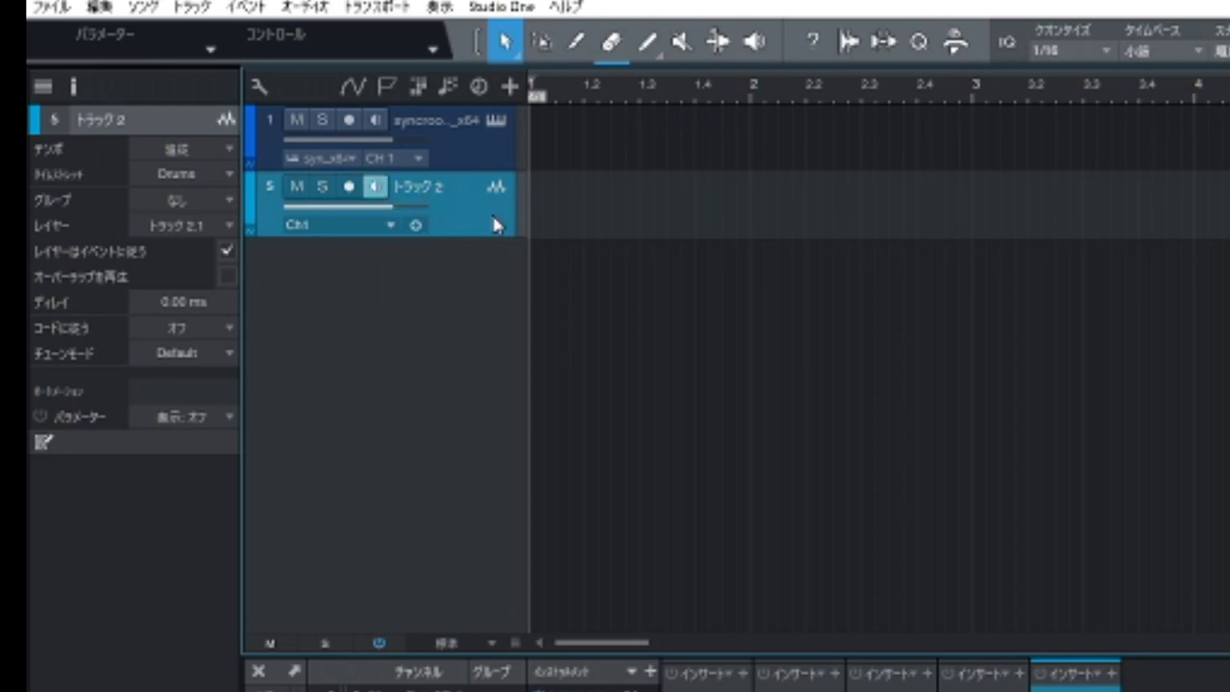
left_click(389, 225)
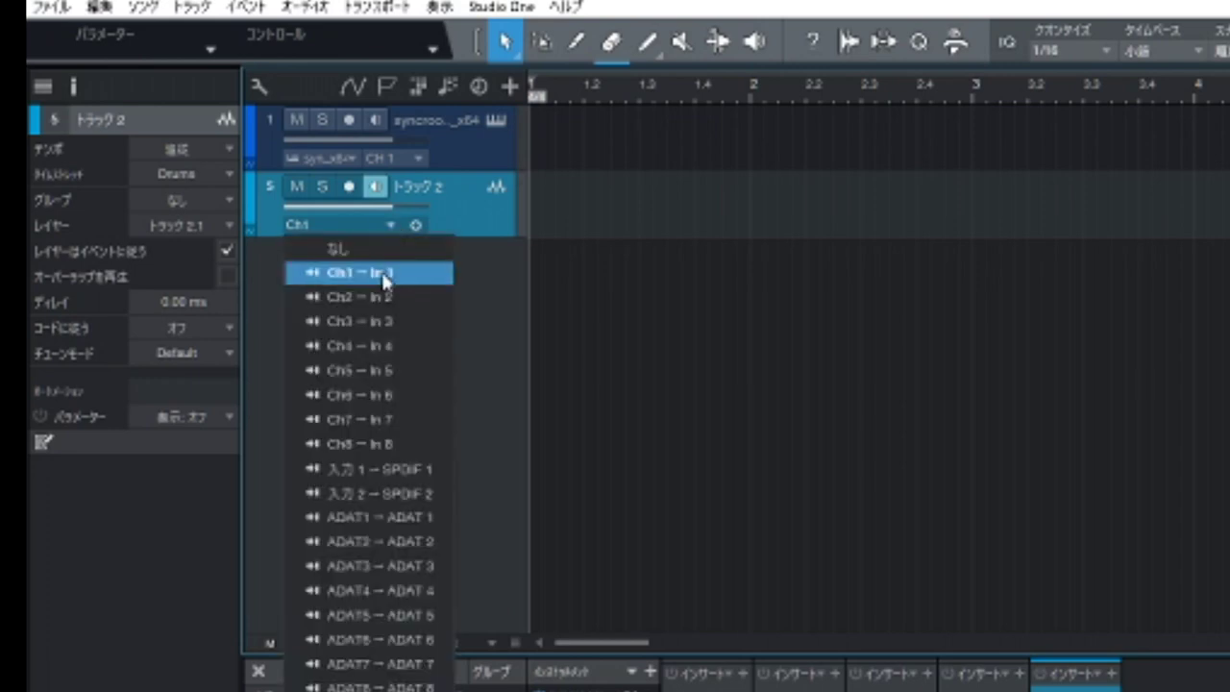
left_click(381, 298)
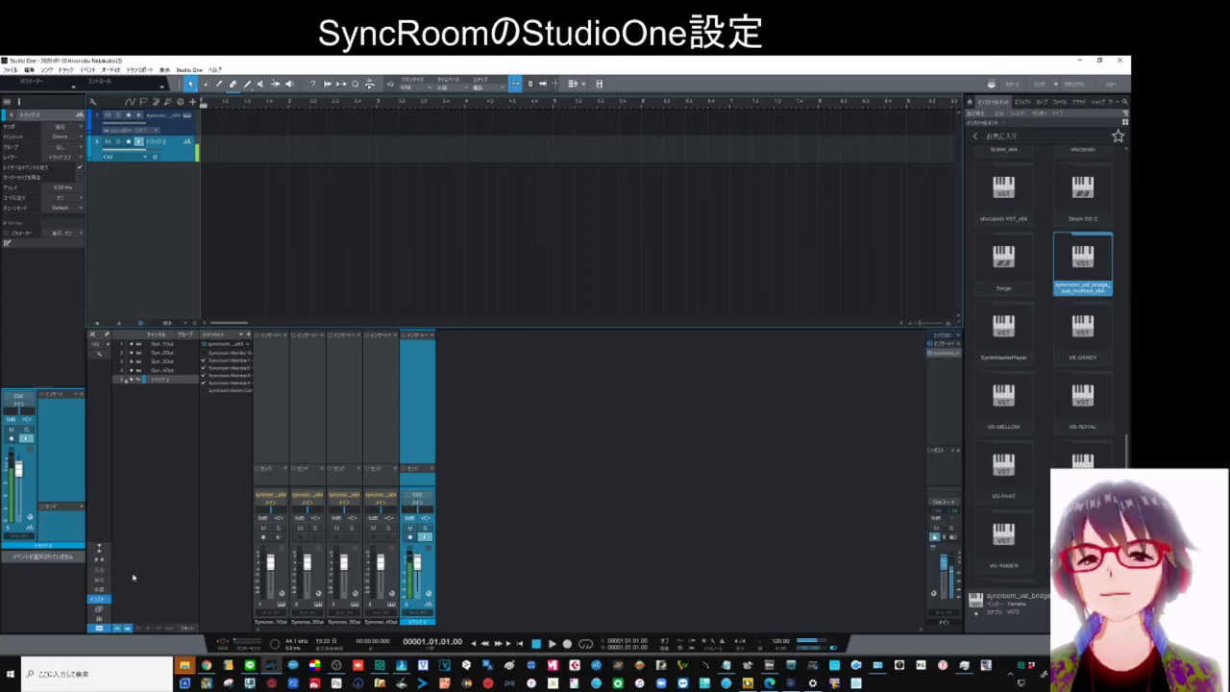
Show the input channels in the mixer, check the incoming level on In 2, and hide them again
left_click(99, 572)
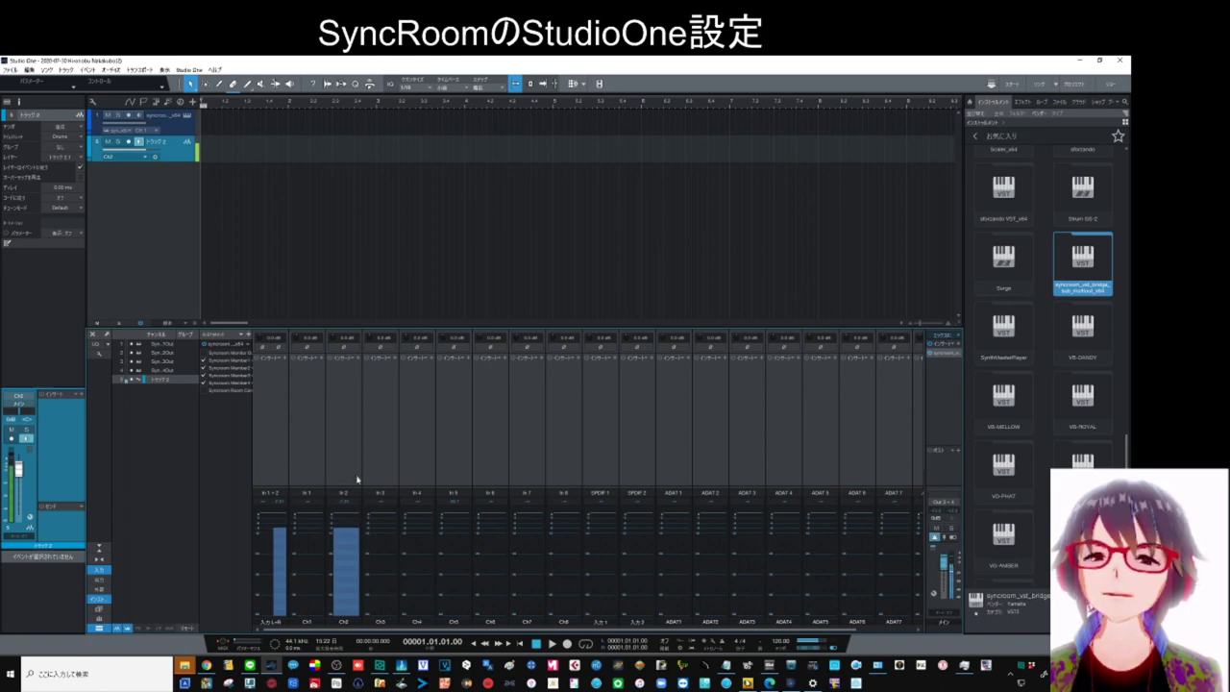
mouse_move(344, 516)
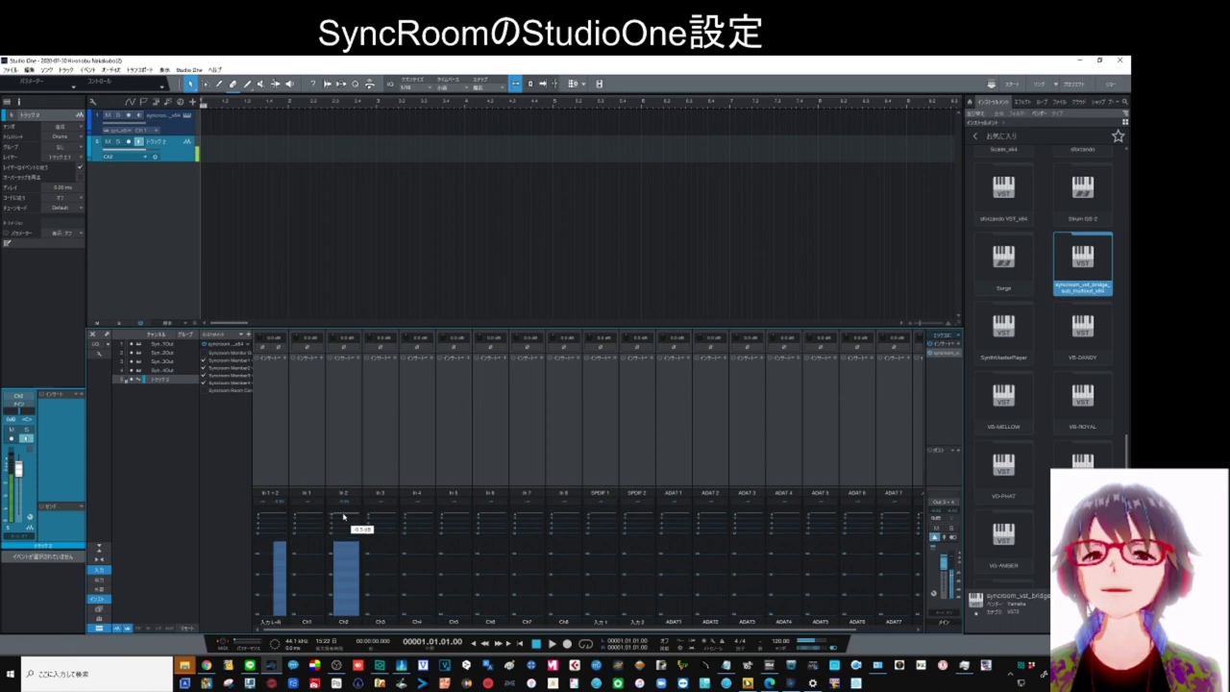
left_click(100, 570)
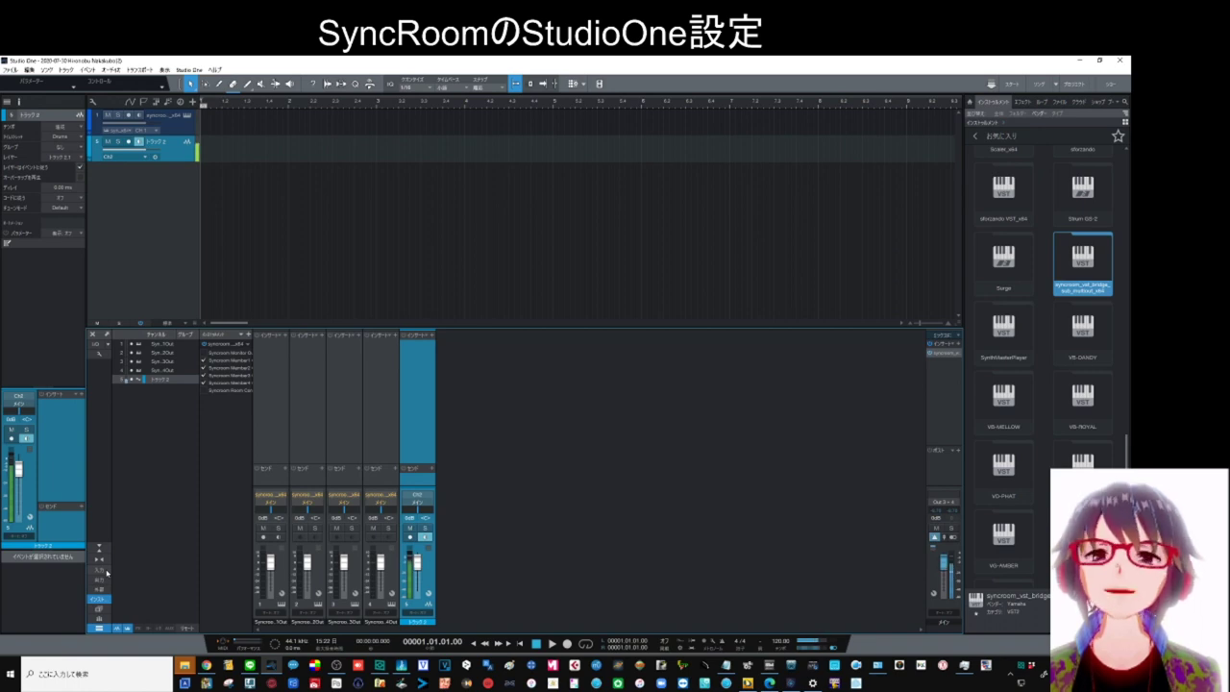
Add a stereo audio track below the mono track and name it M1
right_click(158, 194)
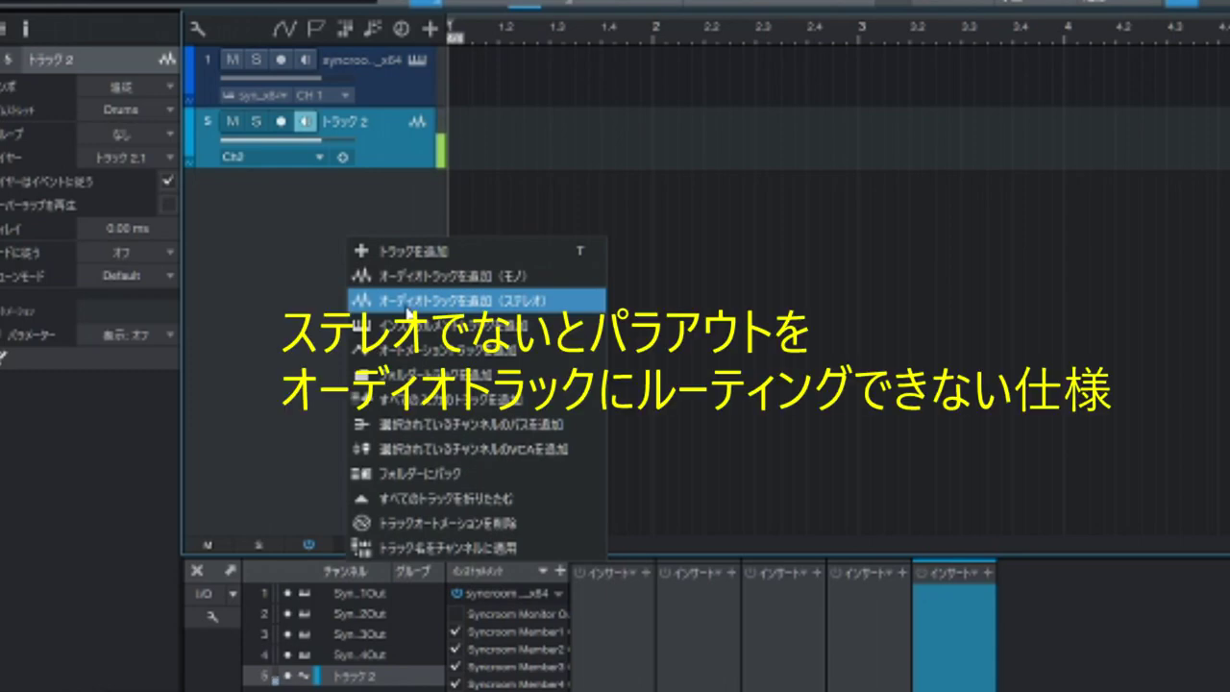
left_click(407, 305)
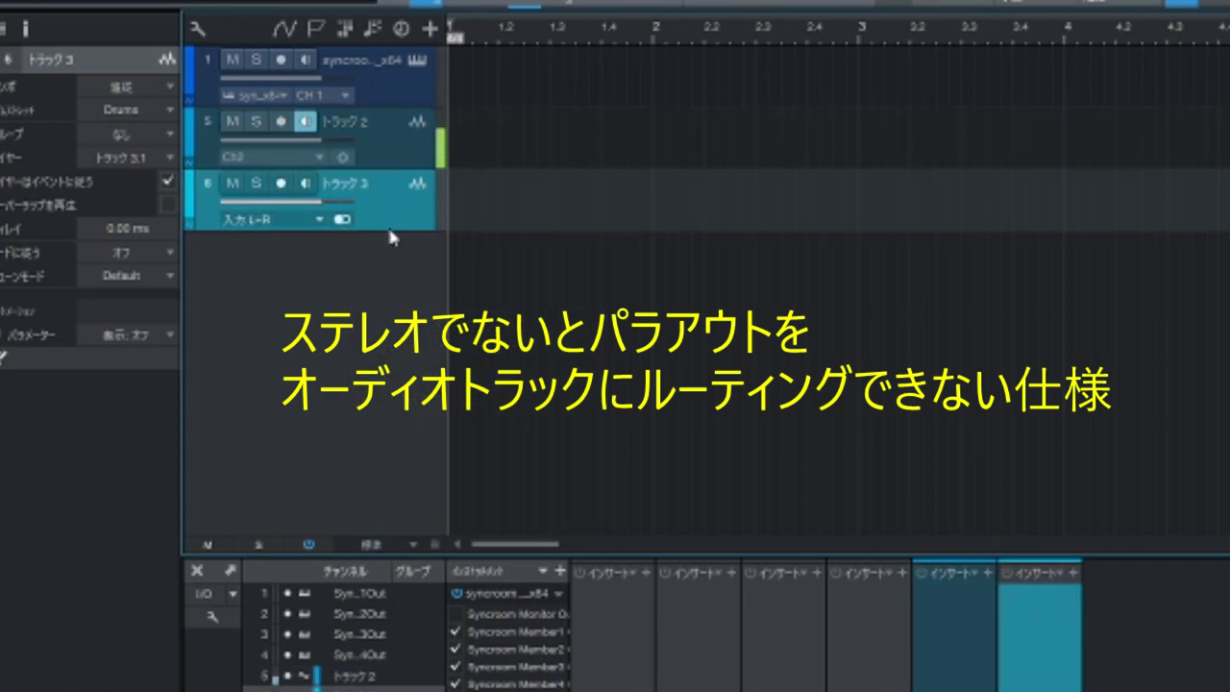
double_click(337, 186)
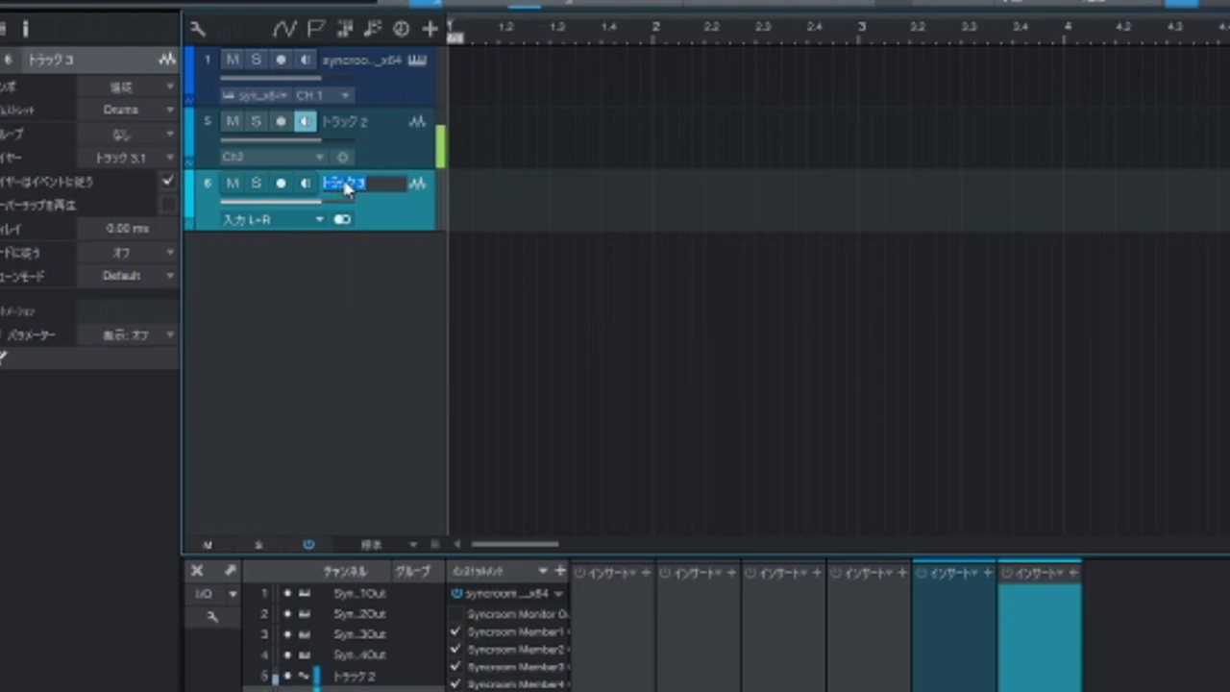
type("M")
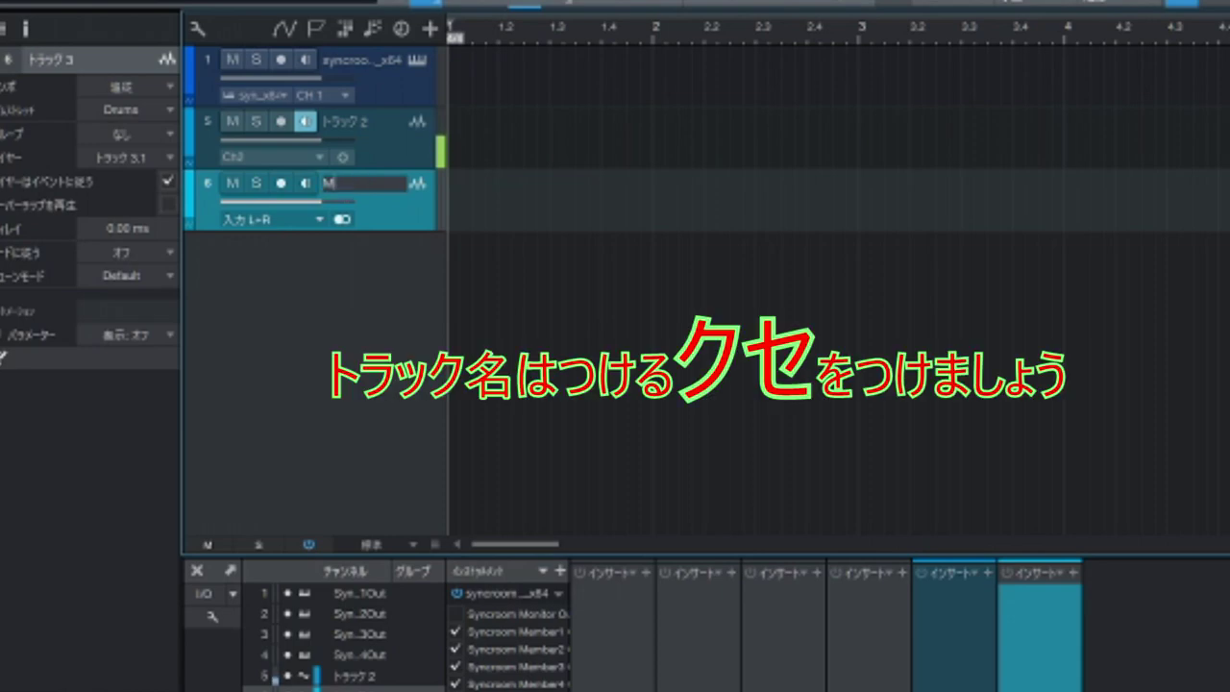
type("1")
key("Return")
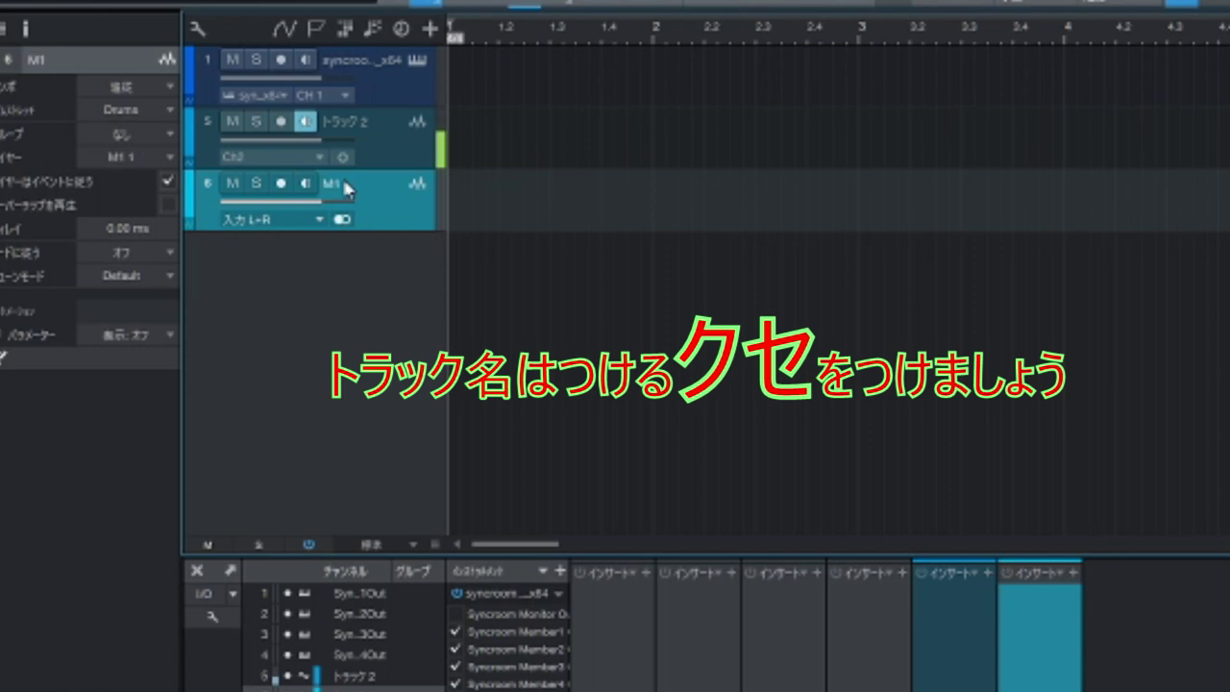
Set the M1 track's input to the instrument output Syncroom Member1 Out
left_click(271, 219)
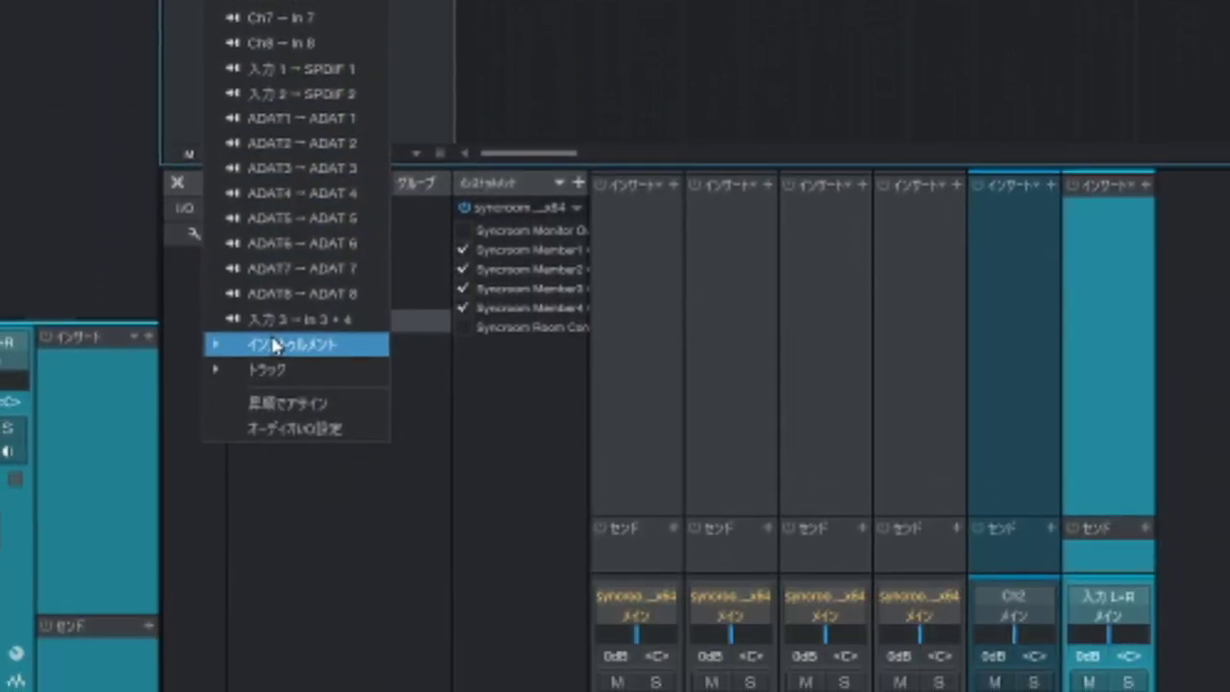
left_click(268, 435)
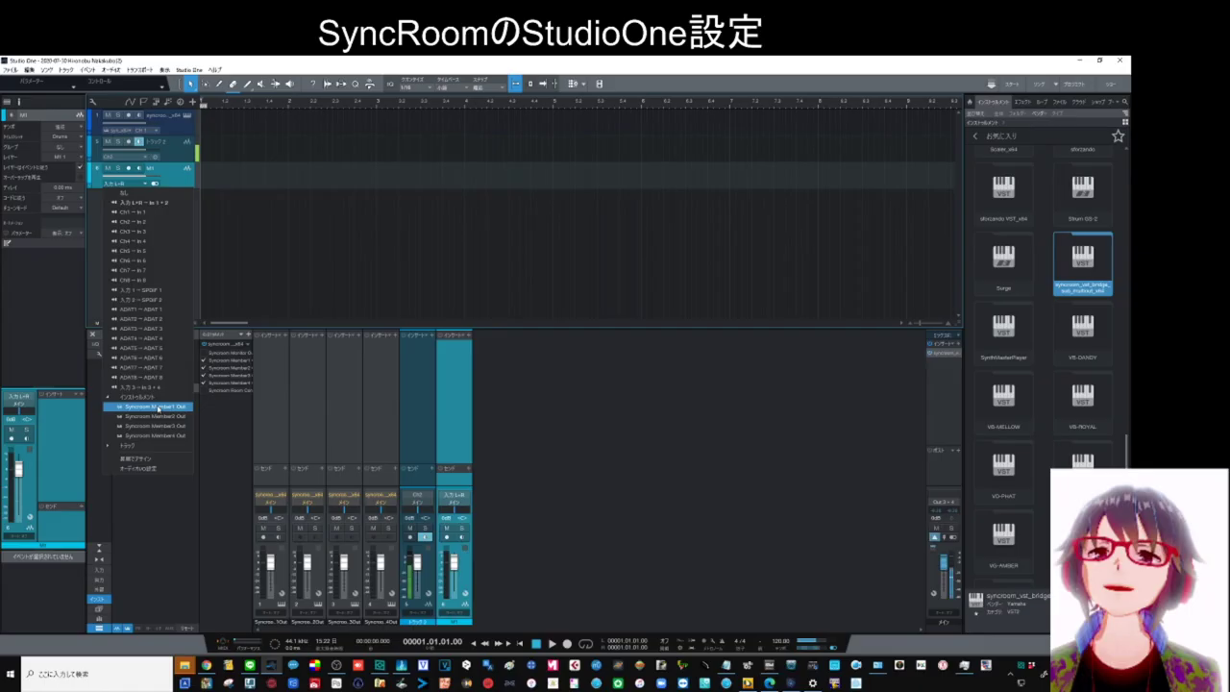
left_click(158, 409)
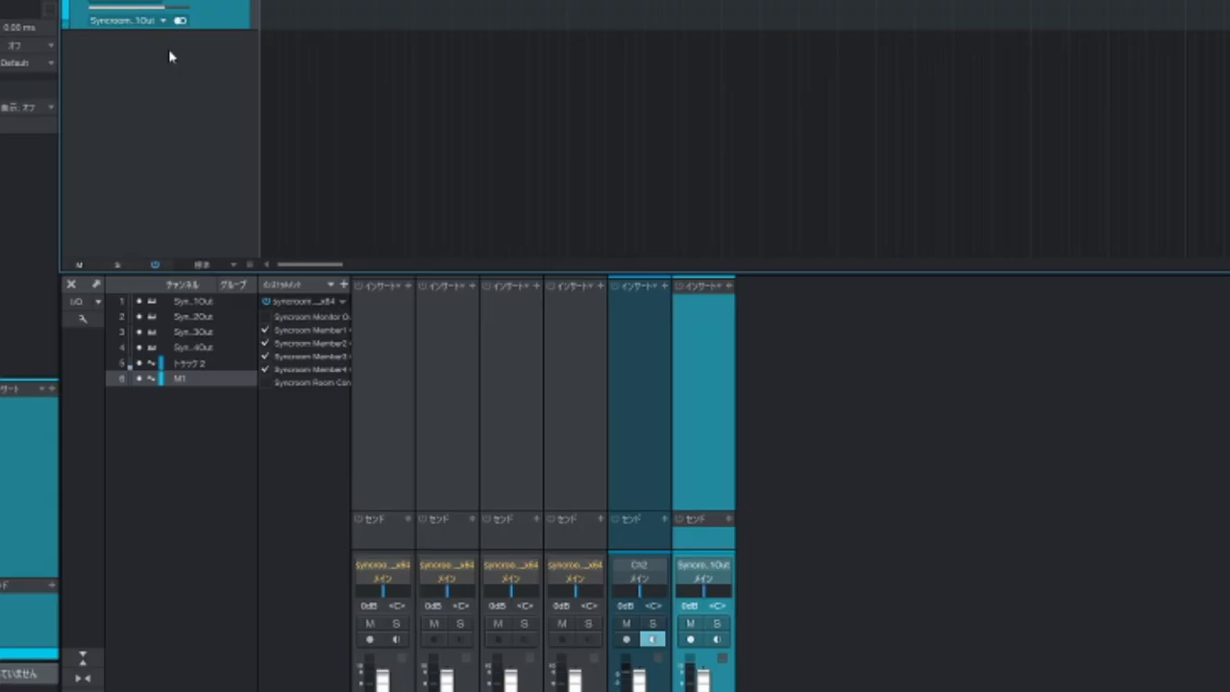
Add three more stereo audio tracks below M1
right_click(169, 51)
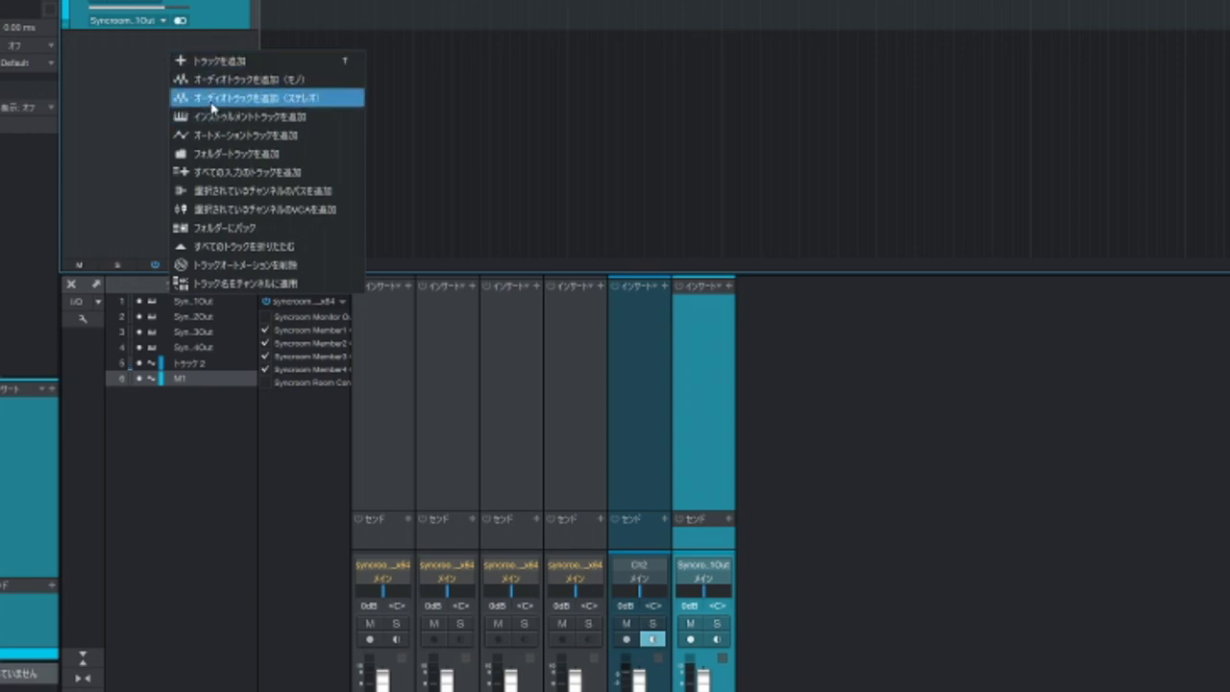
left_click(212, 107)
right_click(193, 102)
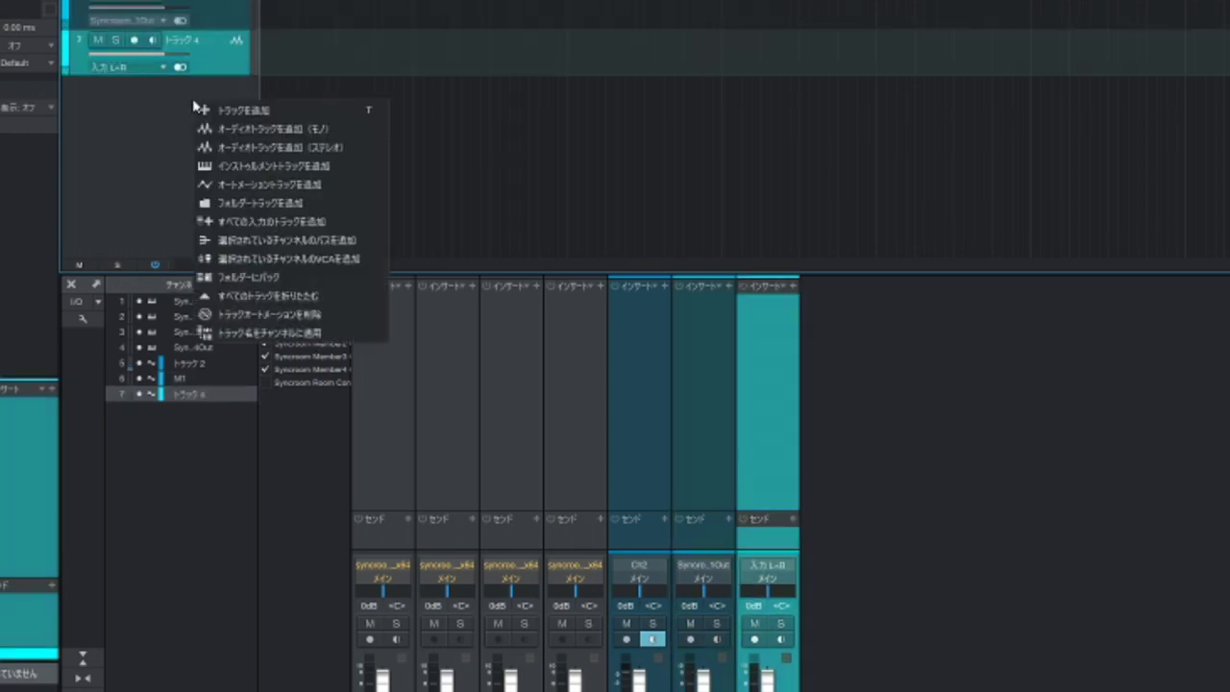
left_click(225, 148)
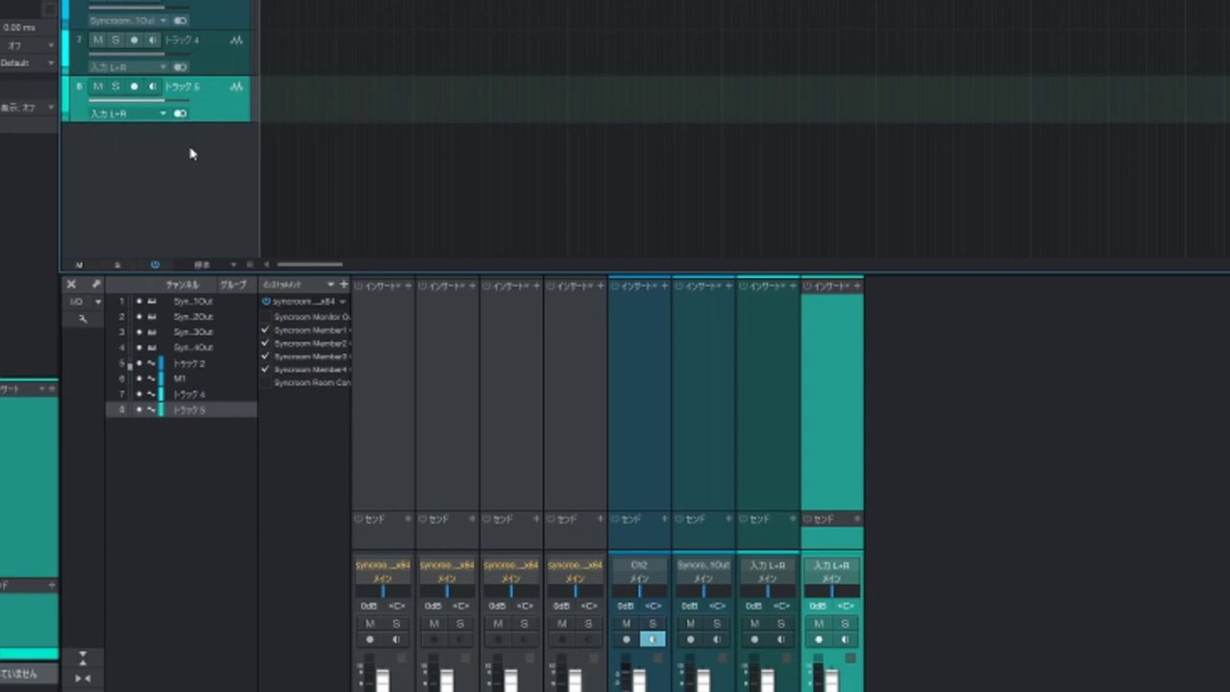
right_click(194, 152)
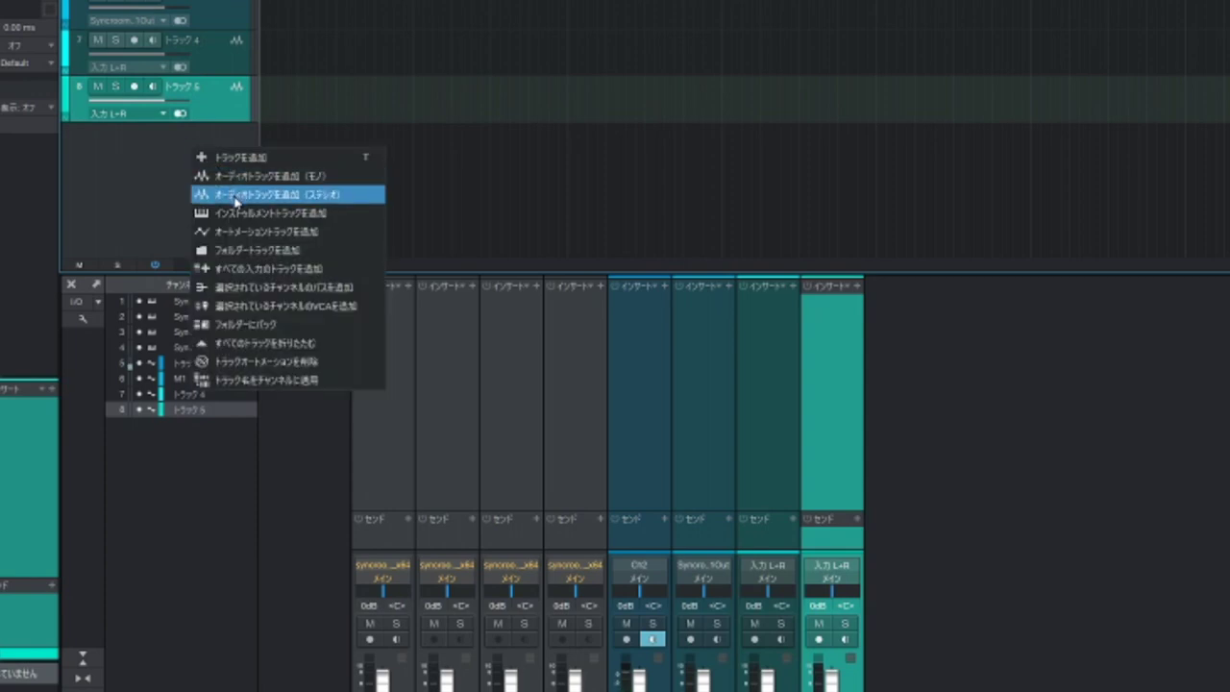
left_click(235, 196)
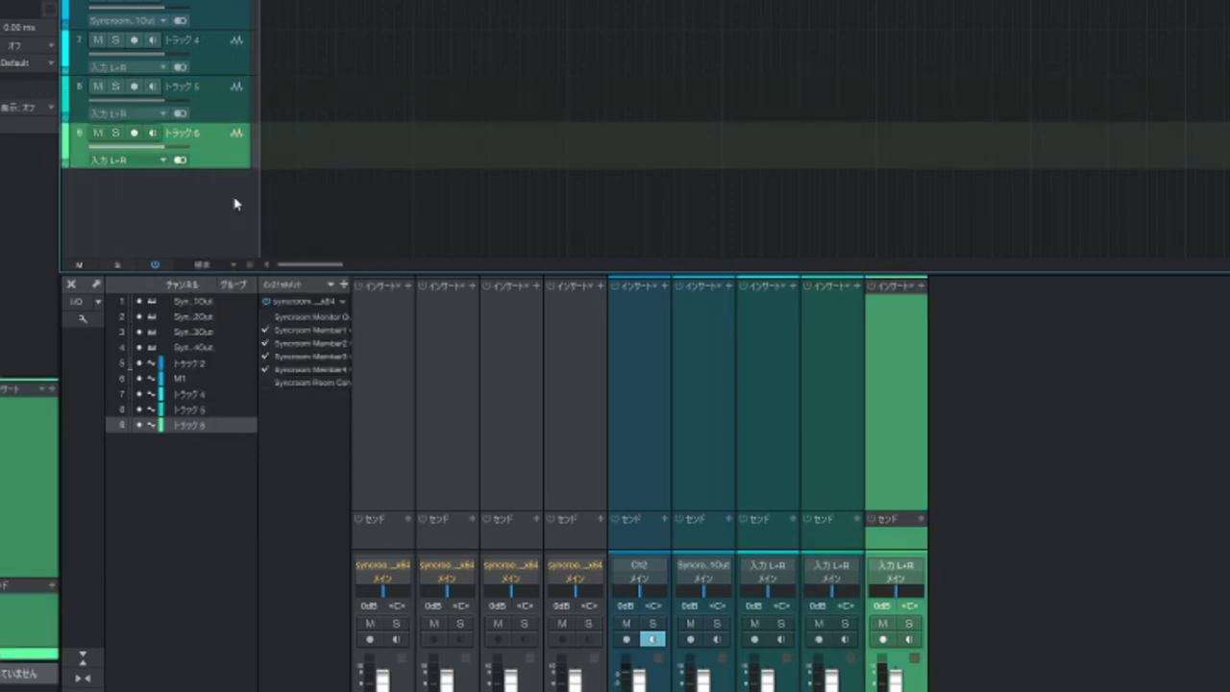
Rename the first two stereo tracks below M1 as M2 and M3
left_click(187, 48)
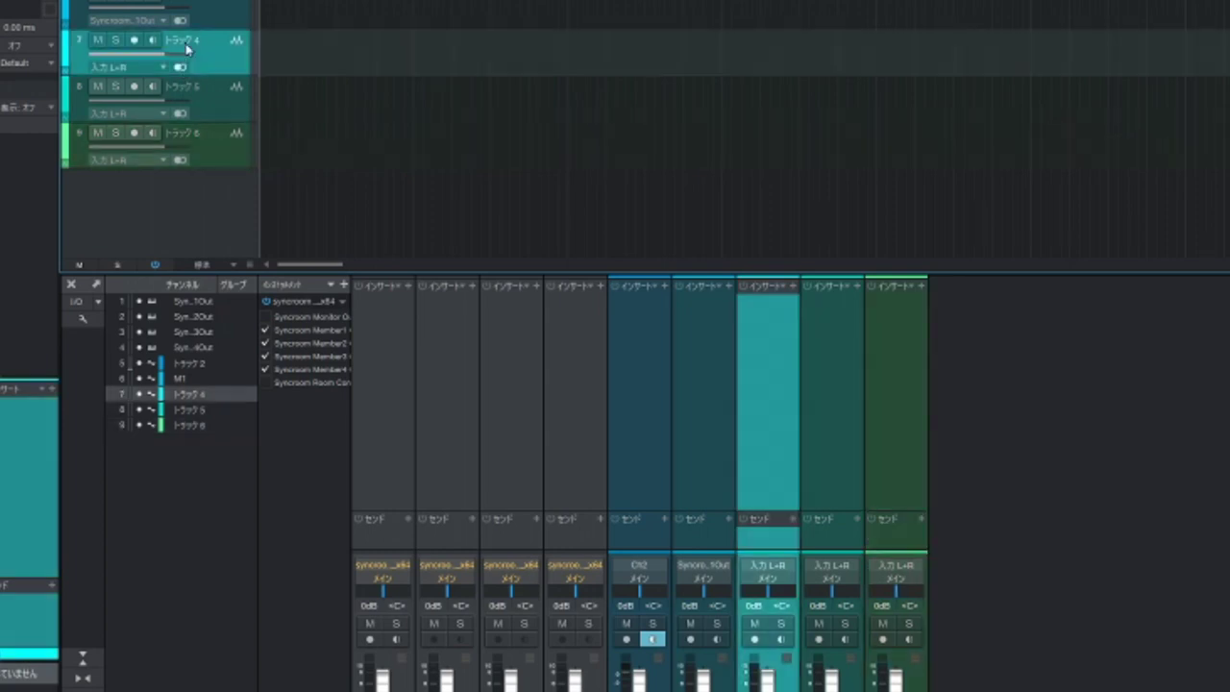
double_click(186, 44)
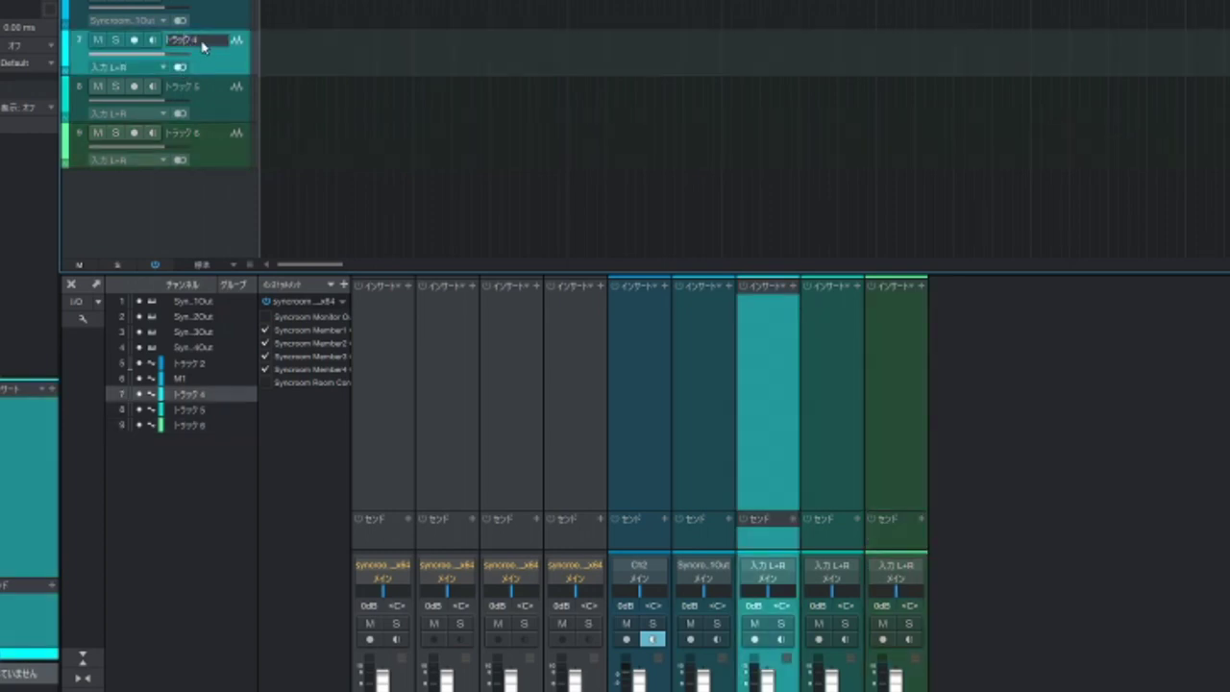
left_click_drag(203, 46, 150, 33)
type("M3")
left_click(192, 89)
double_click(193, 88)
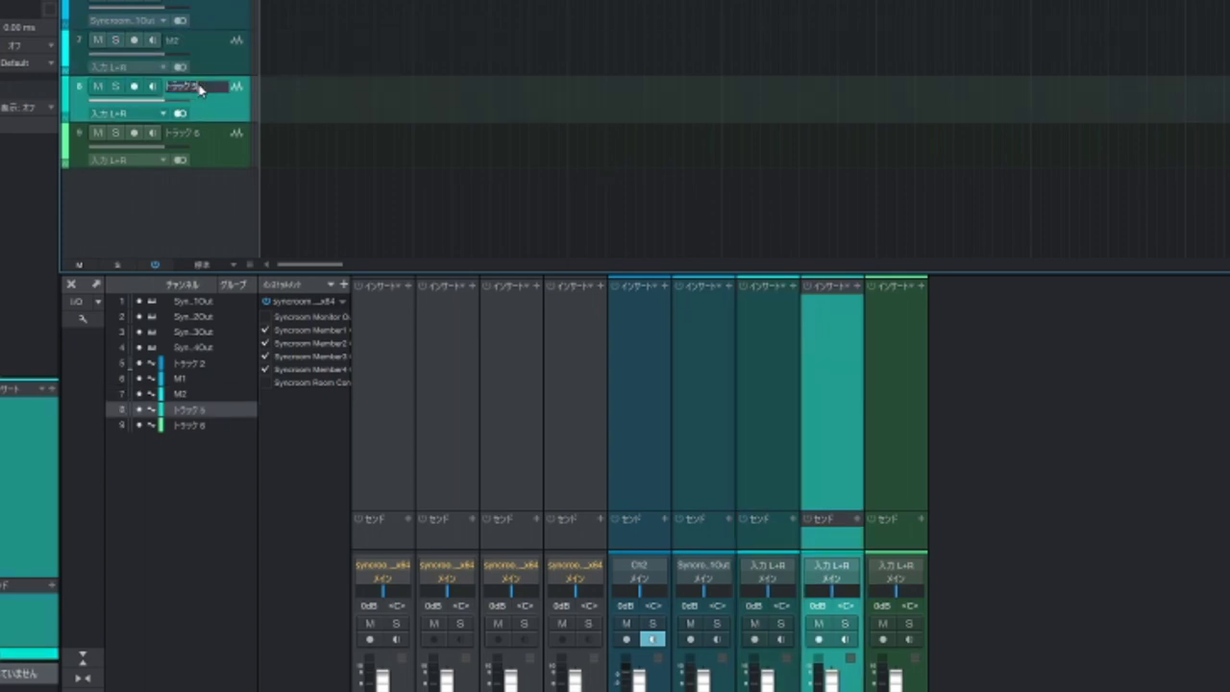
type("M3")
Rename the last stereo audio track as M4
left_click(192, 139)
double_click(193, 139)
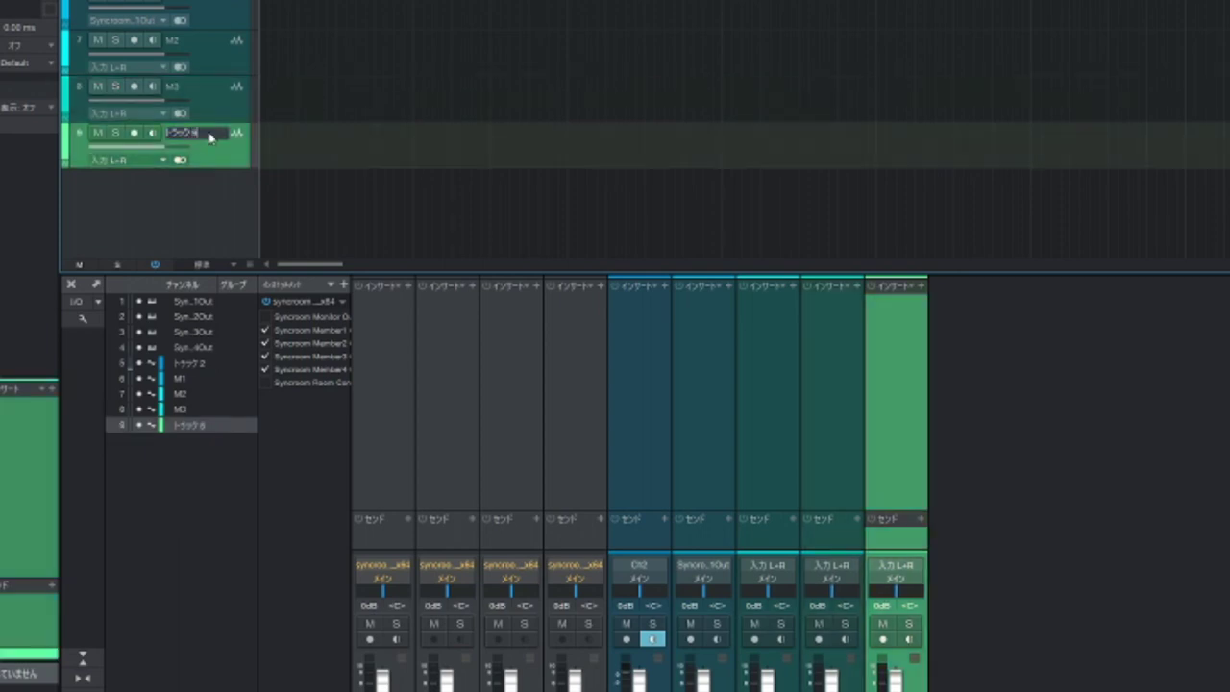
type("M4")
key("Return")
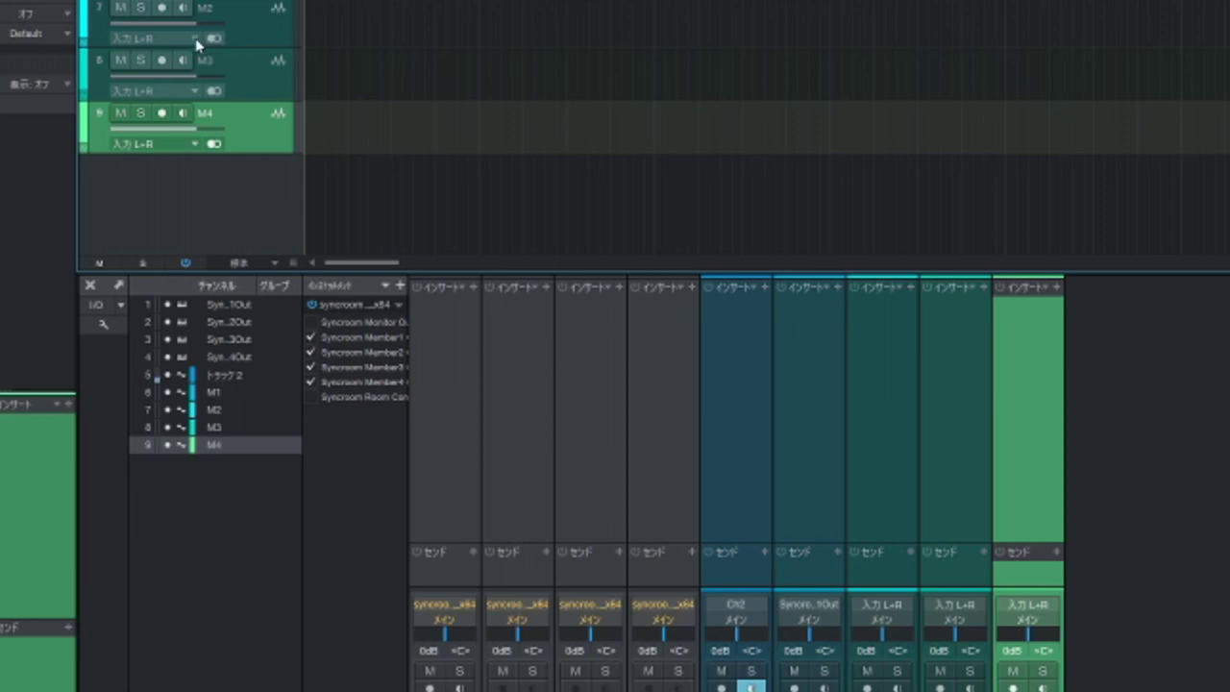
Set the inputs of tracks M2, M3 and M4 to the instrument outputs Syncroom Member2 Out, Member3 Out and Member4 Out respectively
left_click(196, 40)
left_click(120, 464)
left_click(139, 502)
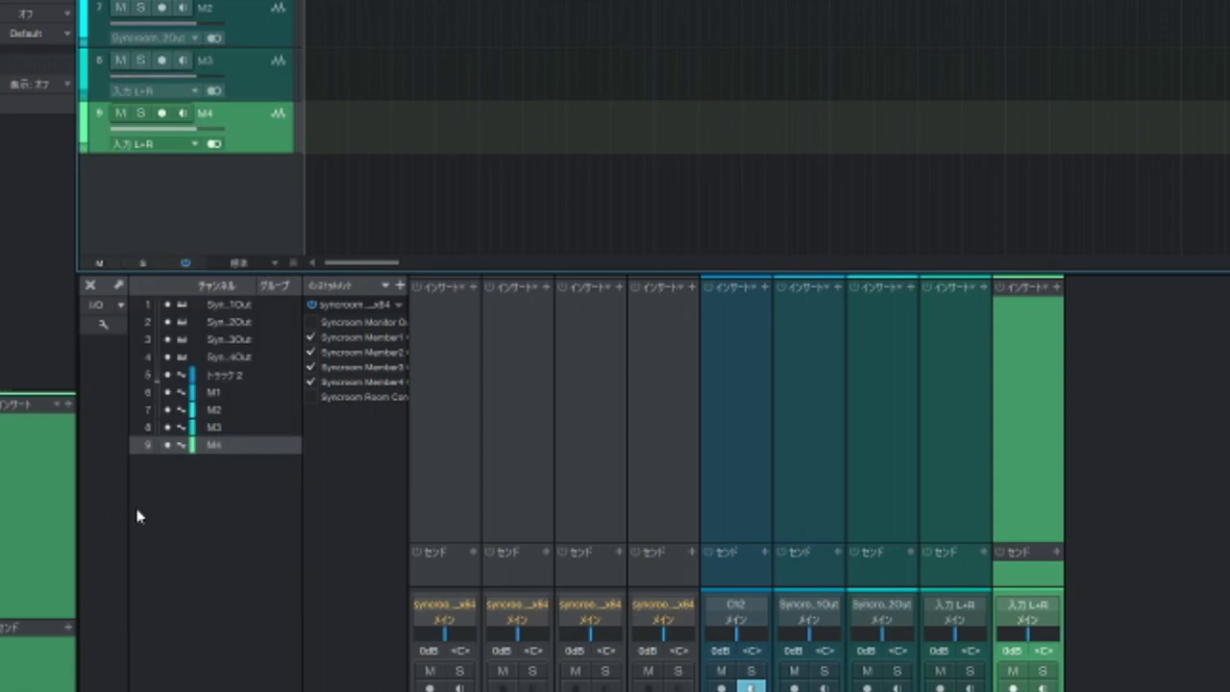
left_click(195, 91)
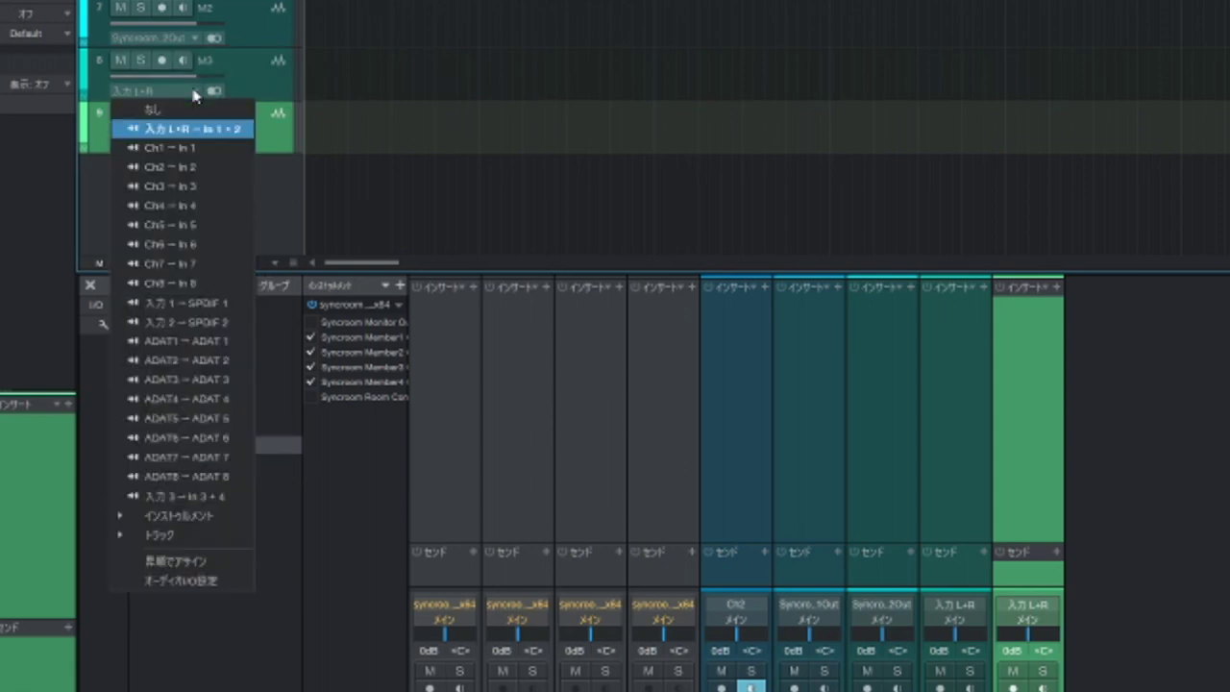
left_click(187, 519)
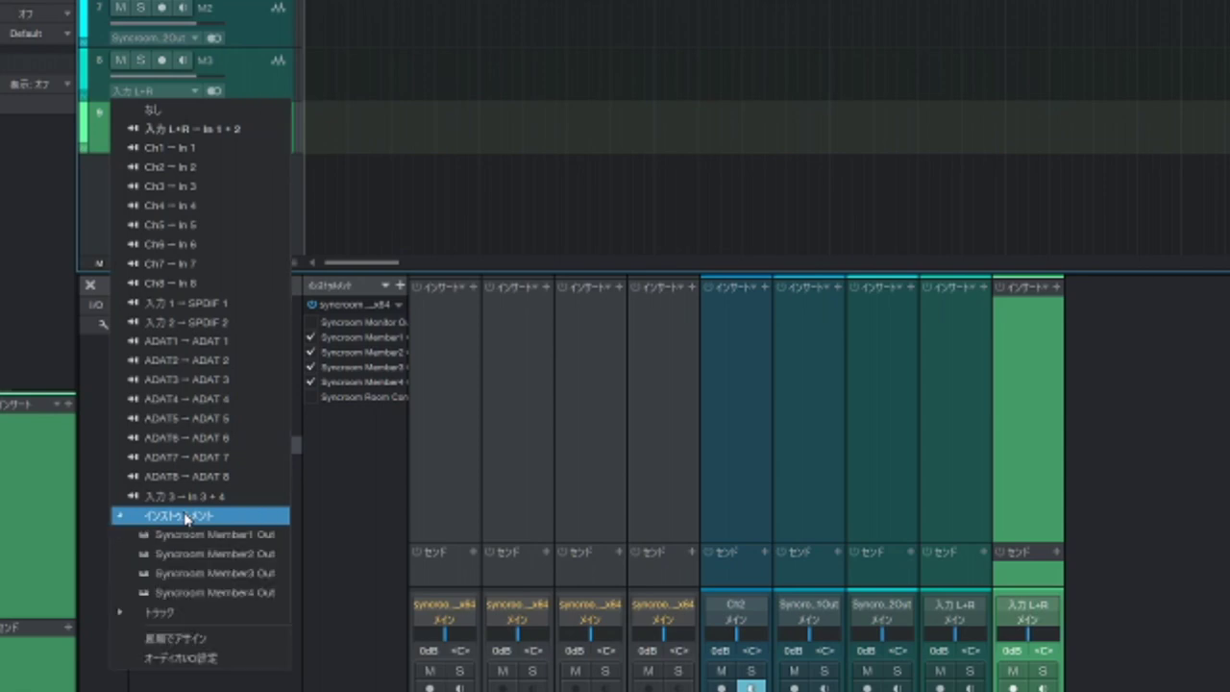
left_click(189, 574)
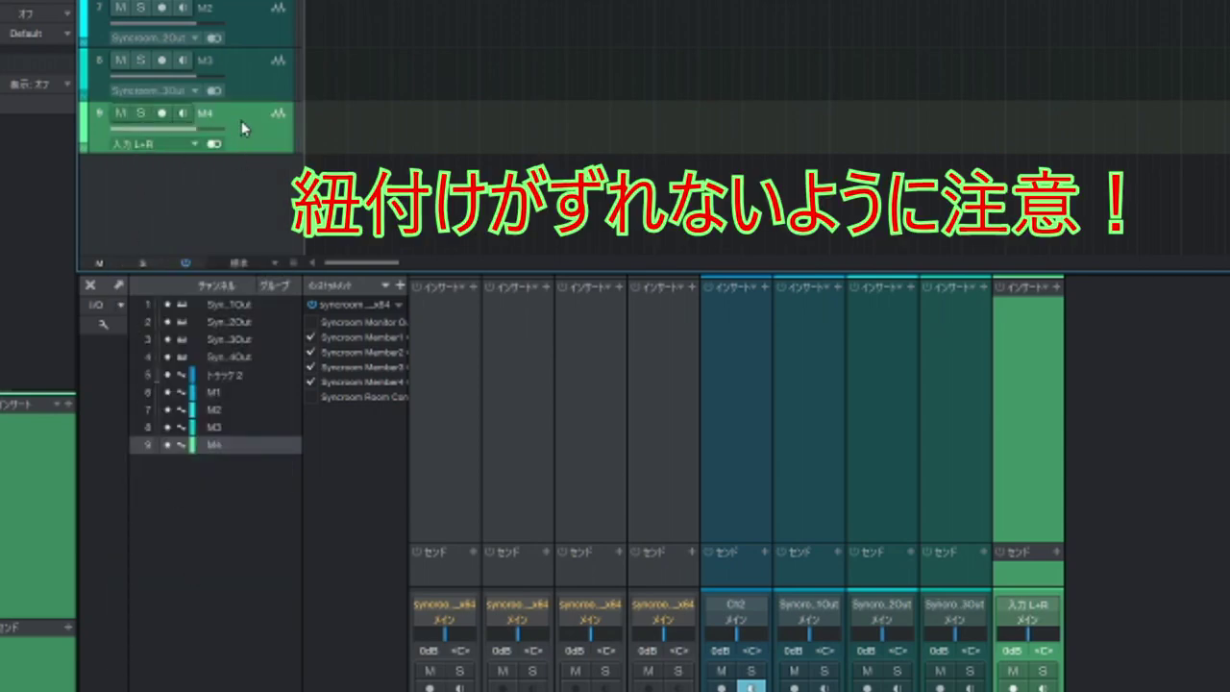
left_click(179, 146)
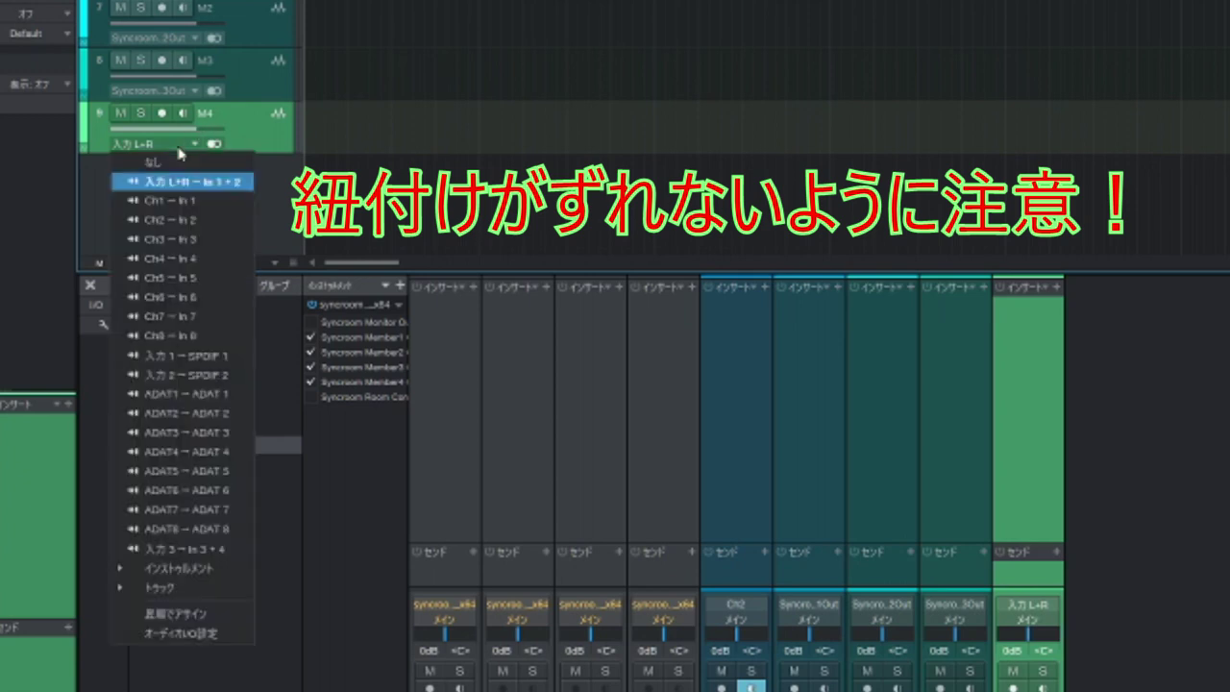
left_click(132, 571)
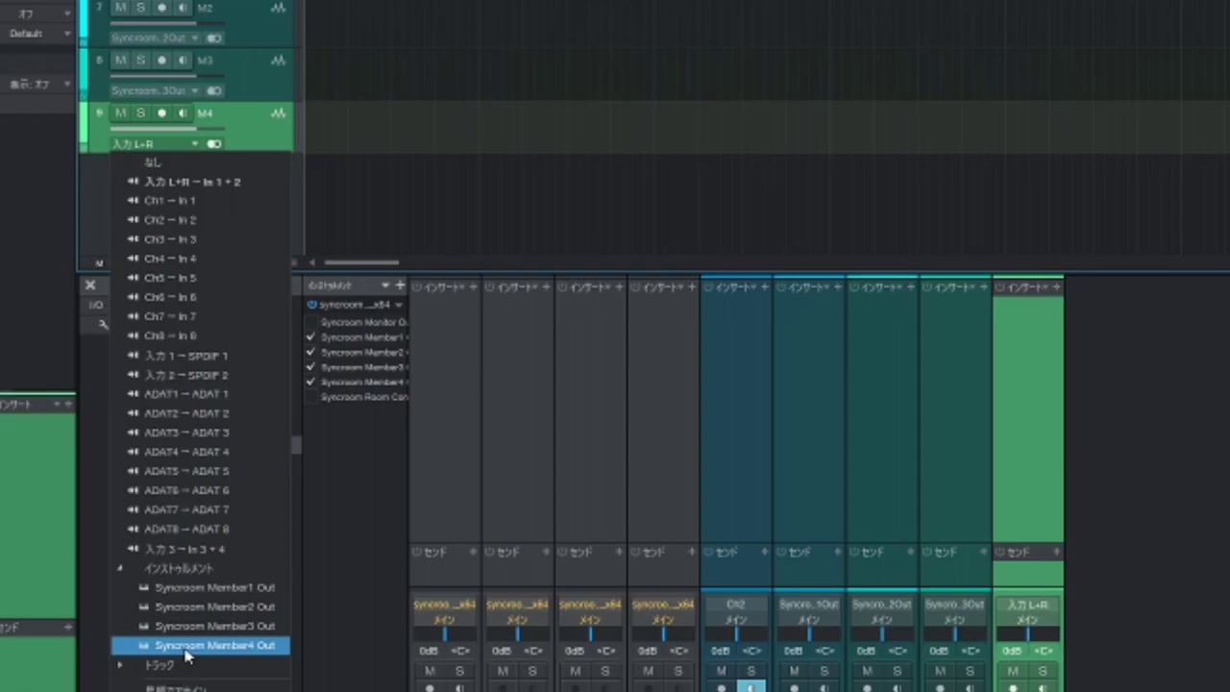
left_click(187, 646)
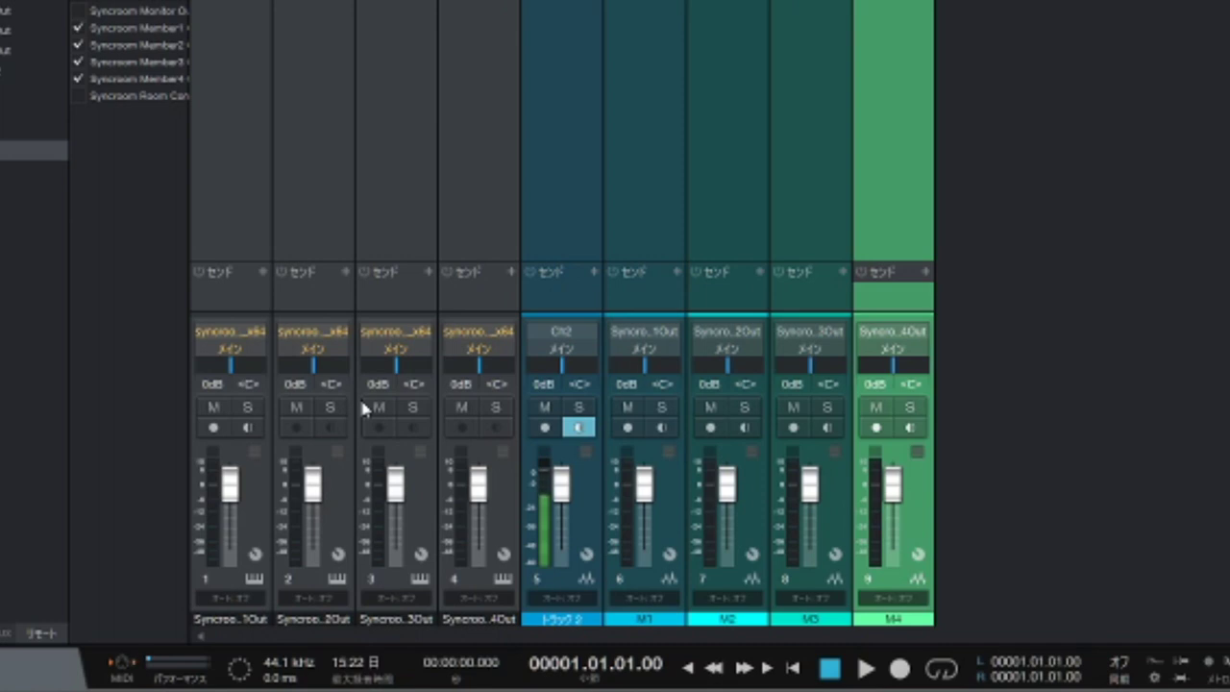
Add a bus channel to the mixer and route the outputs of the four Syncroom member instrument channels to it
right_click(1003, 160)
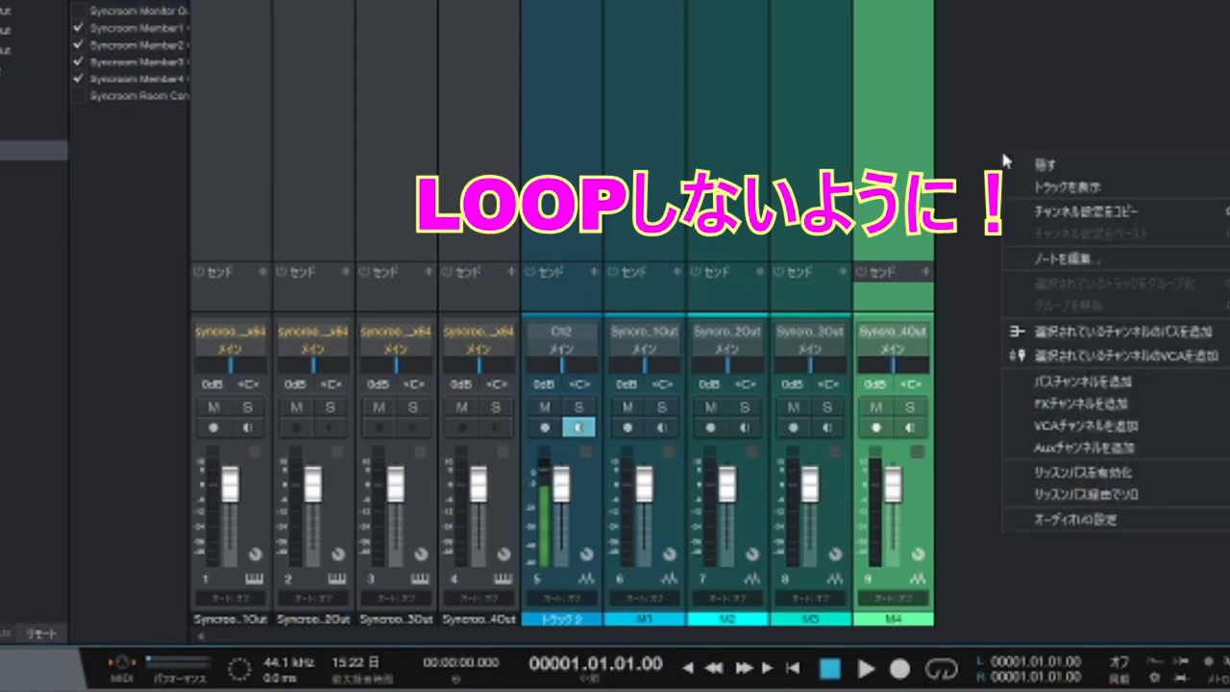
left_click(1061, 384)
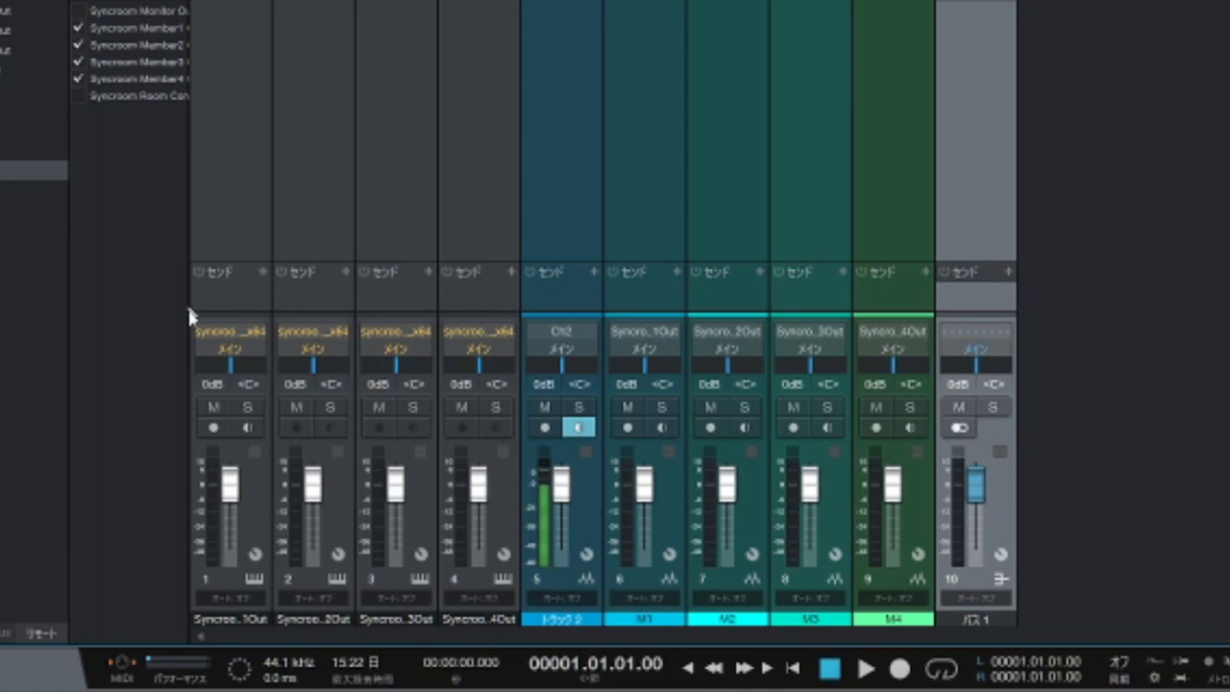
left_click(245, 349)
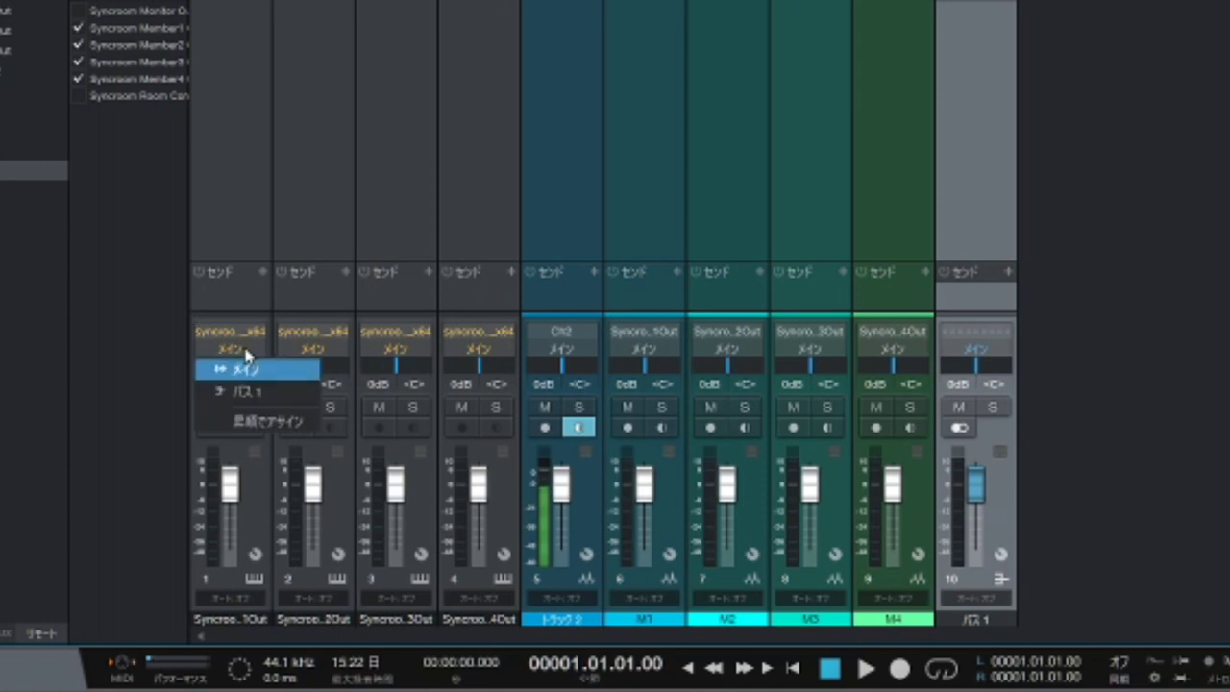
left_click(236, 391)
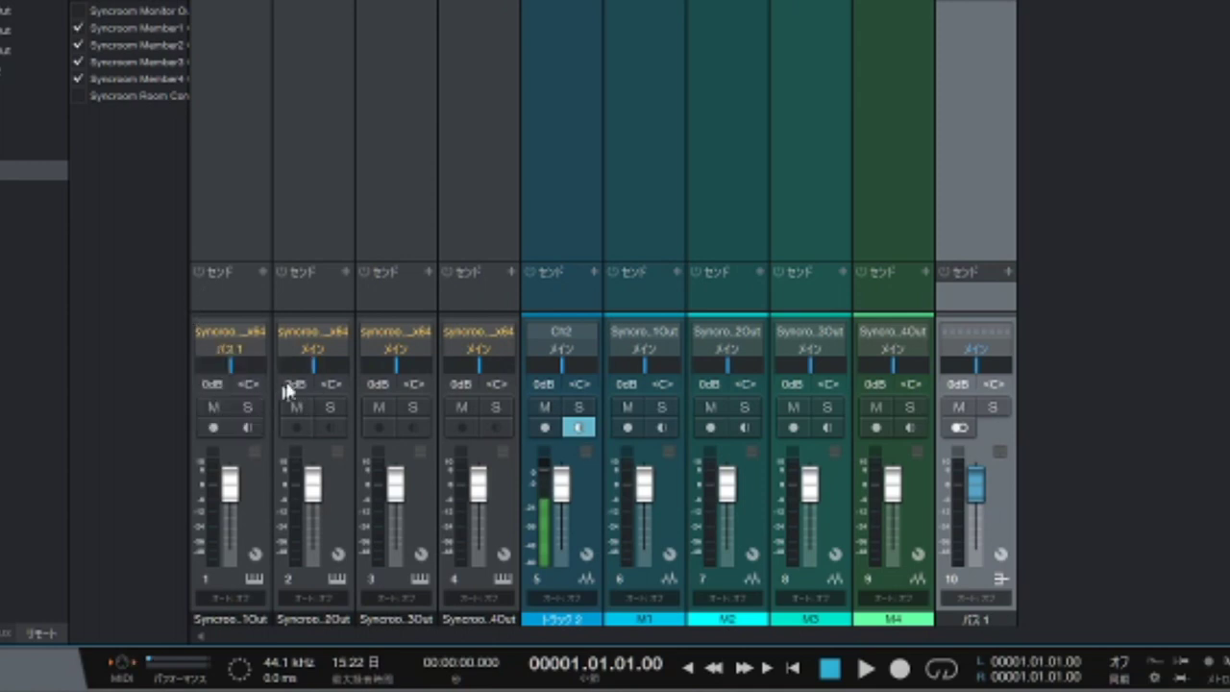
left_click(332, 348)
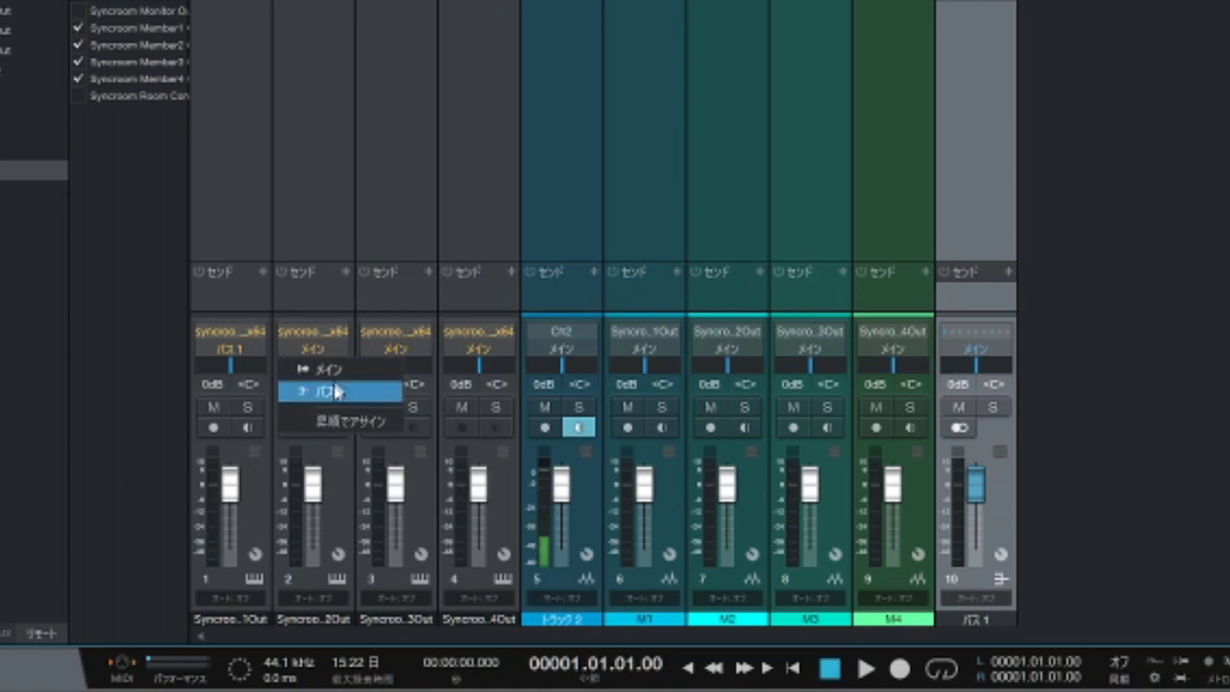
left_click(334, 390)
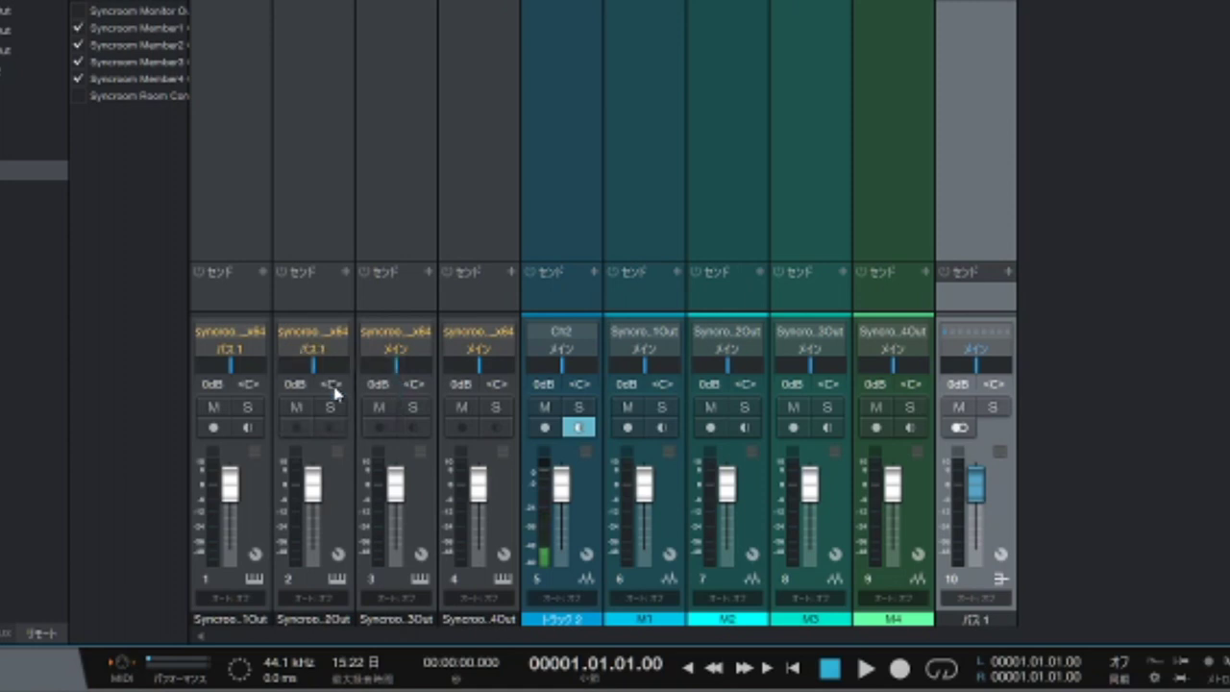
left_click(409, 349)
left_click(413, 391)
left_click(479, 350)
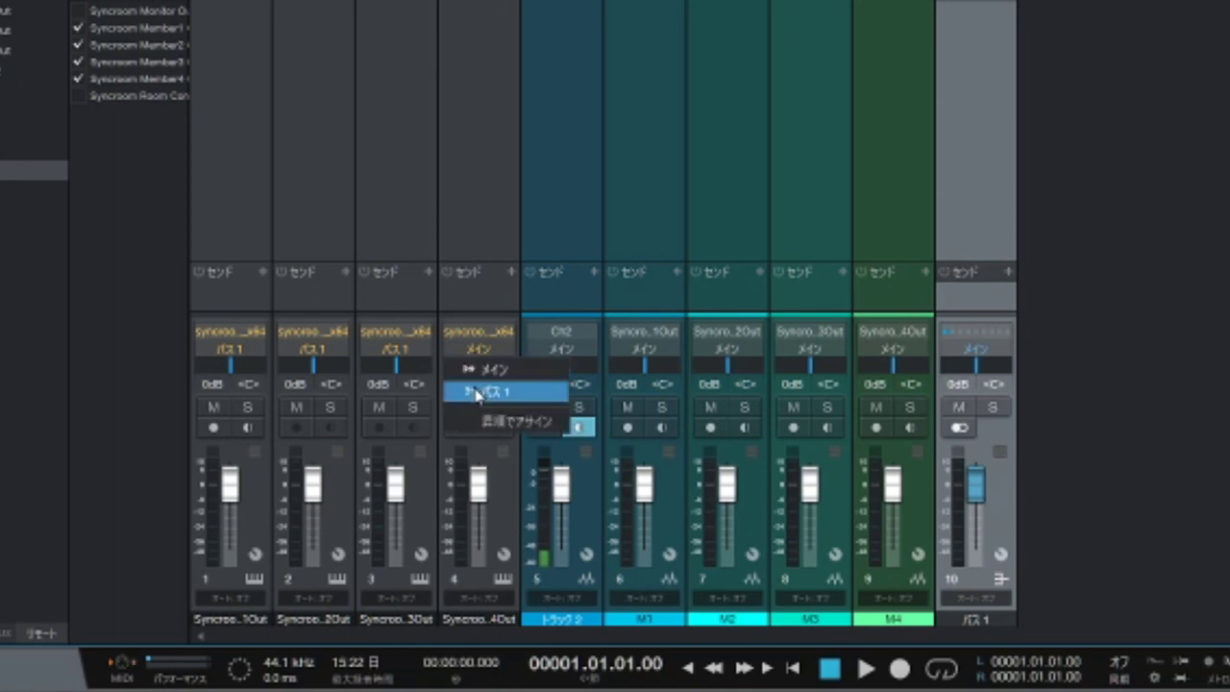
left_click(478, 392)
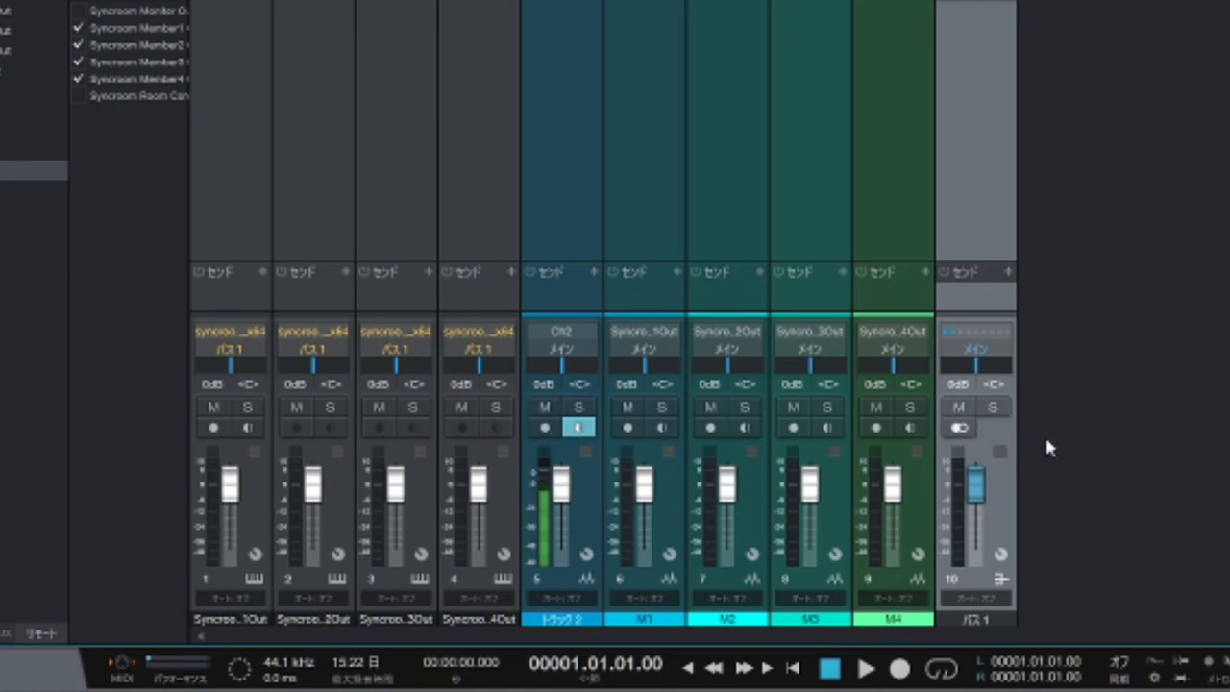
Mute the バス 1 channel with its output on Main, and set its colour to red
left_click(990, 358)
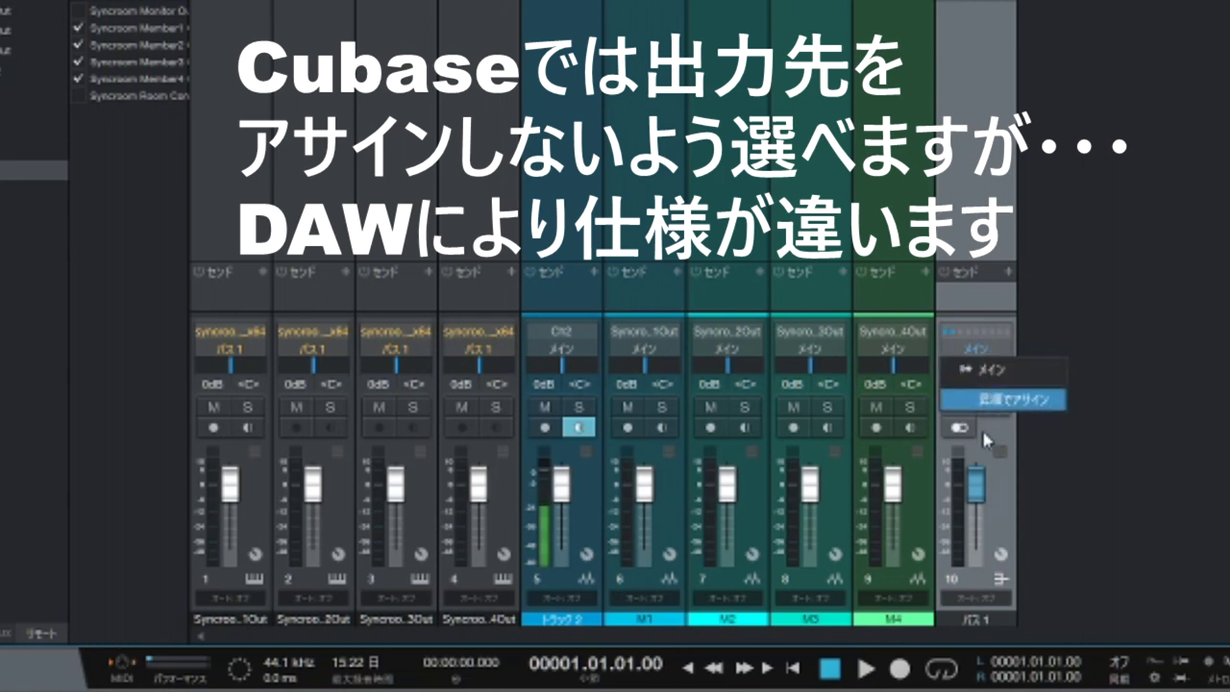
left_click(983, 370)
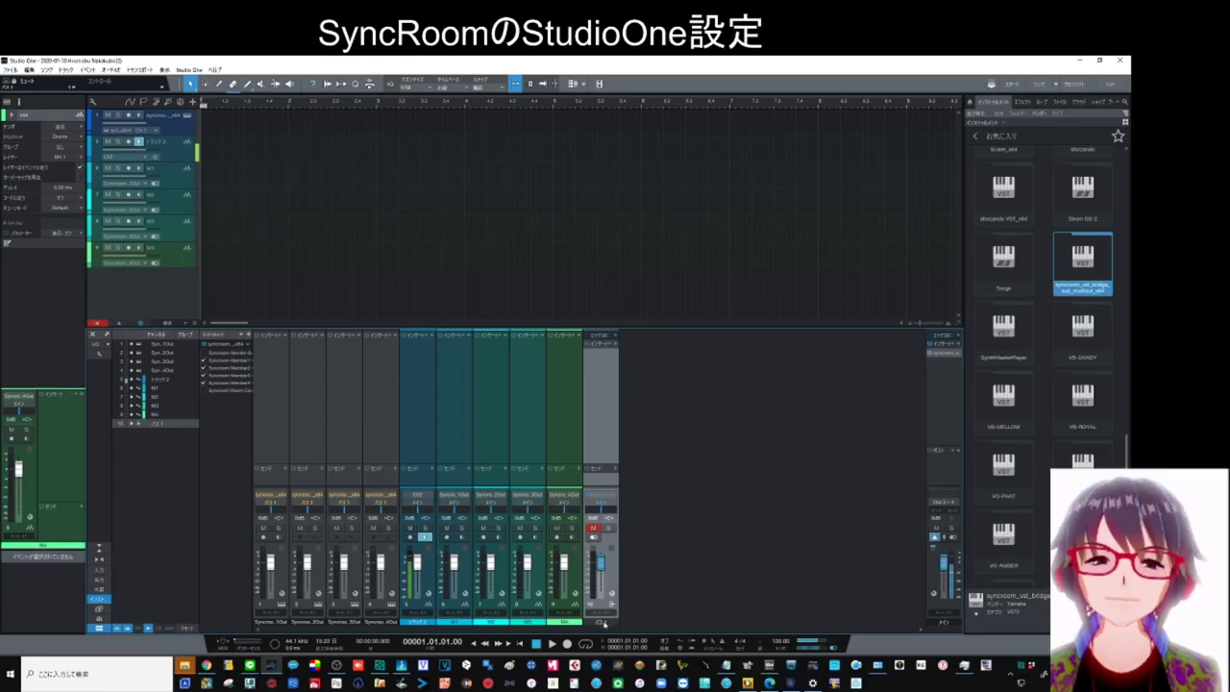
left_click(605, 623)
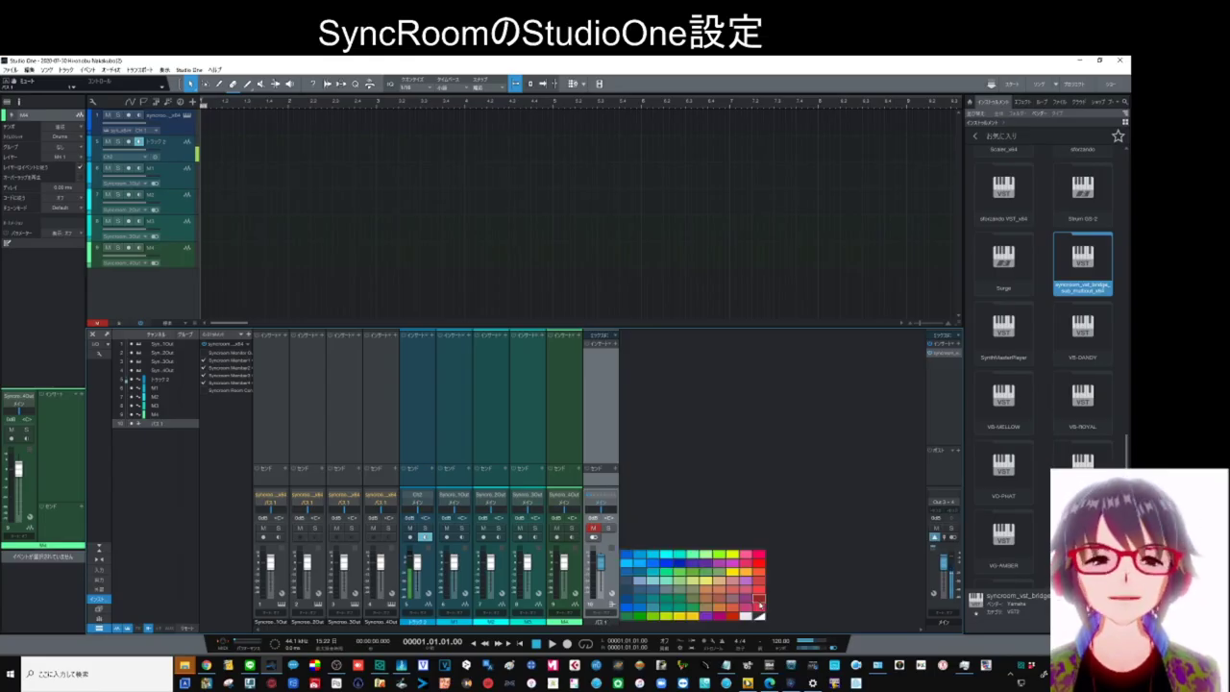
left_click(759, 600)
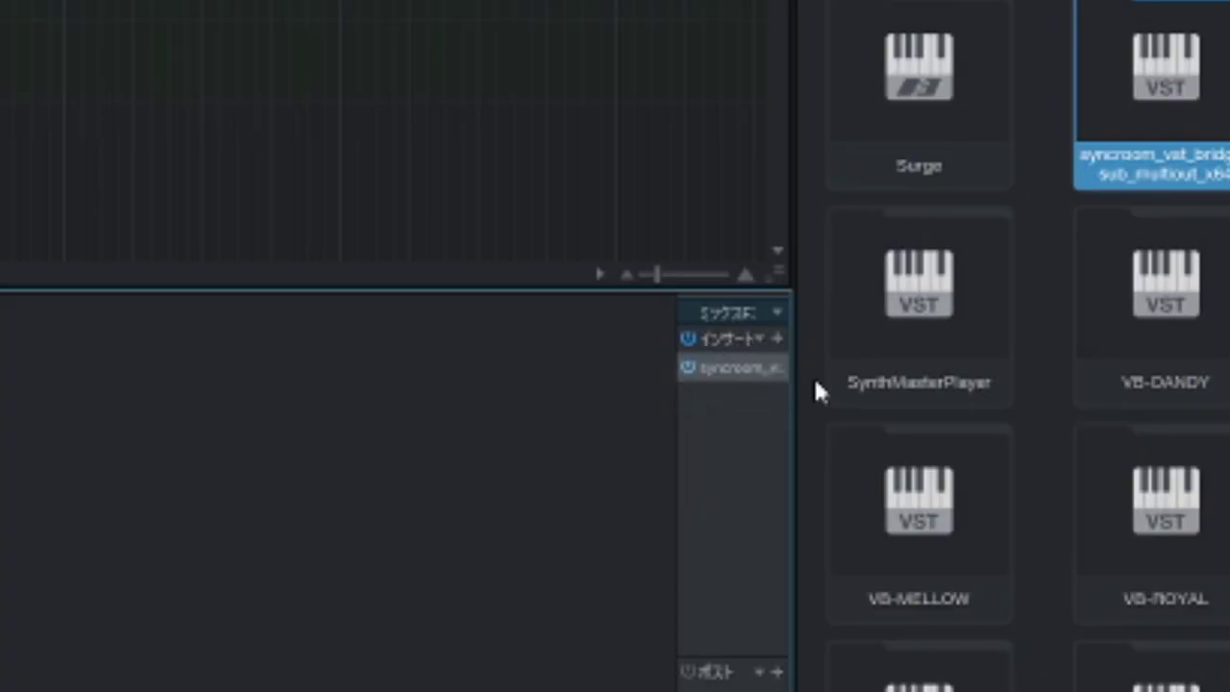
left_click(688, 368)
left_click(685, 377)
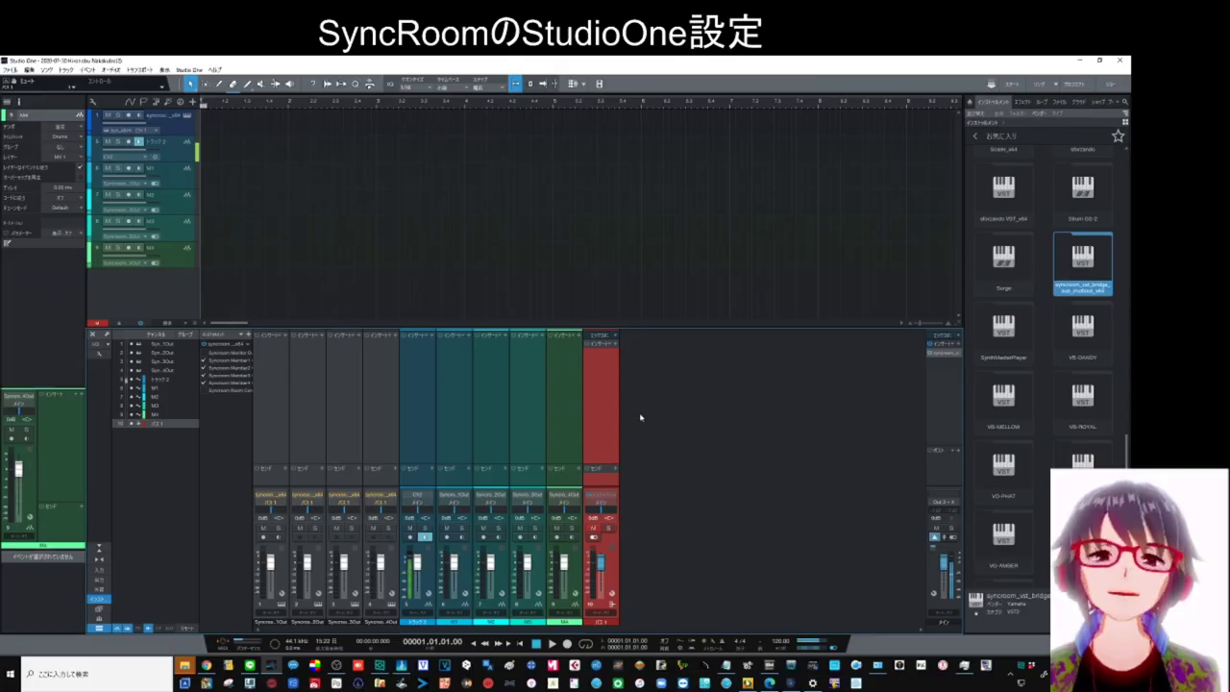
Add a second bus channel to the mixer and name it マスタリング
right_click(640, 417)
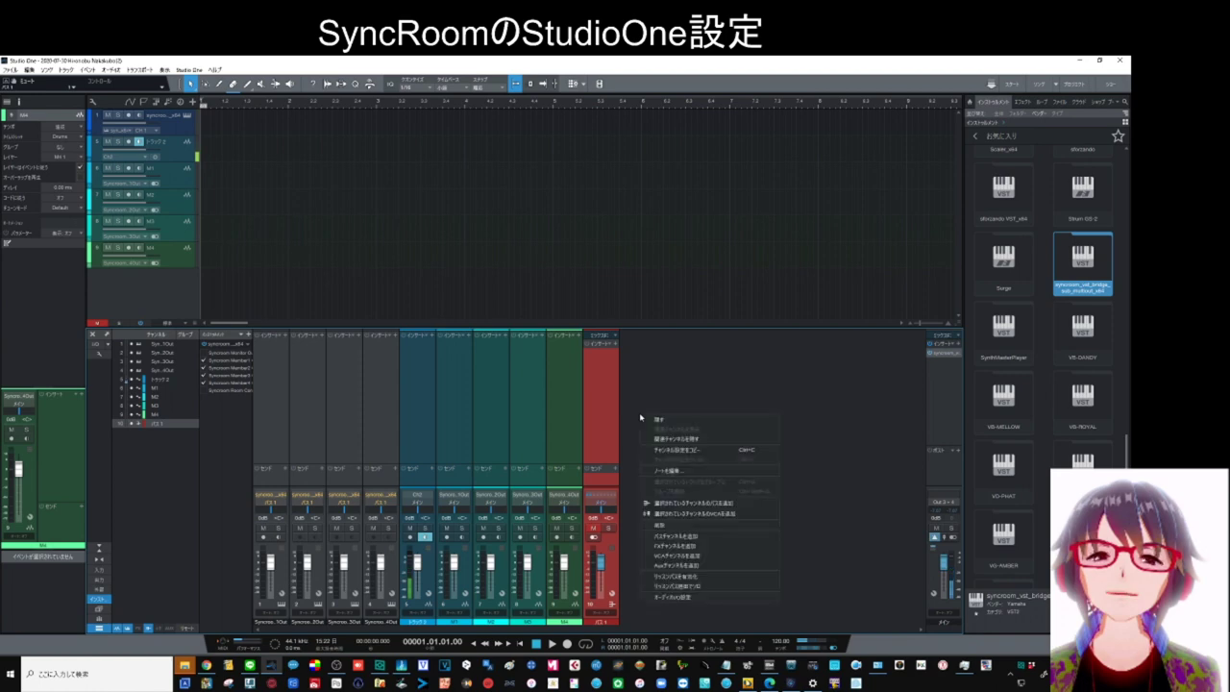
left_click(694, 540)
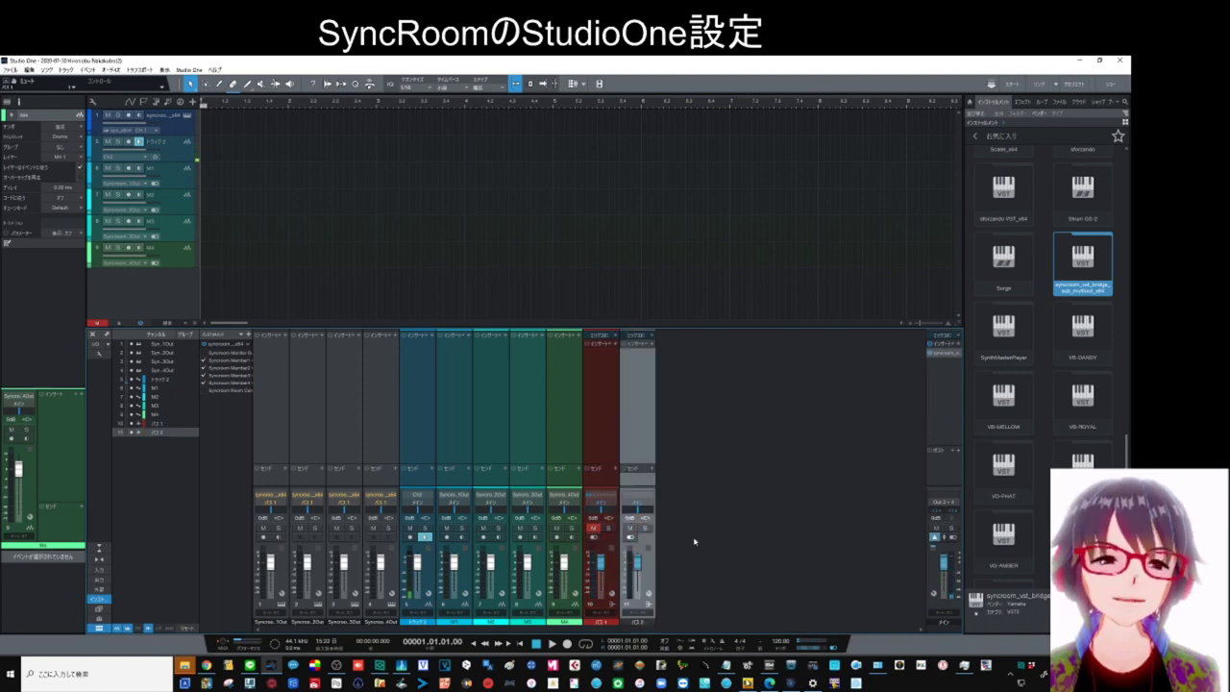
left_click(637, 624)
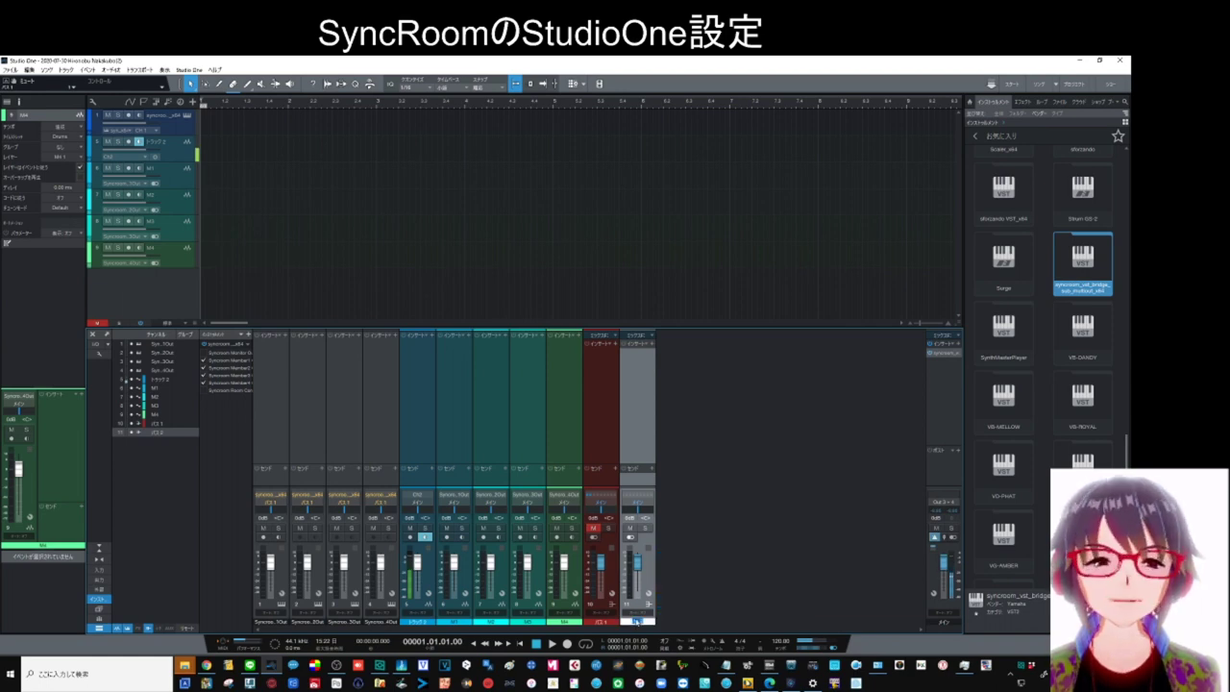
type("ますたり")
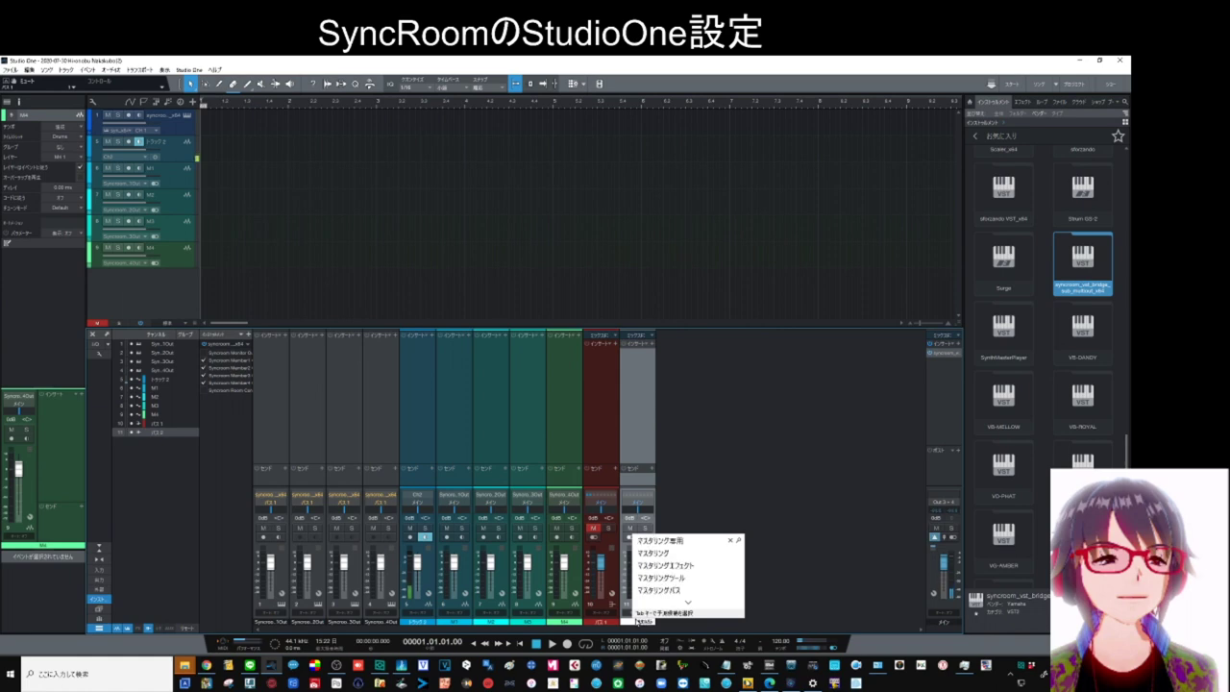
key("Return")
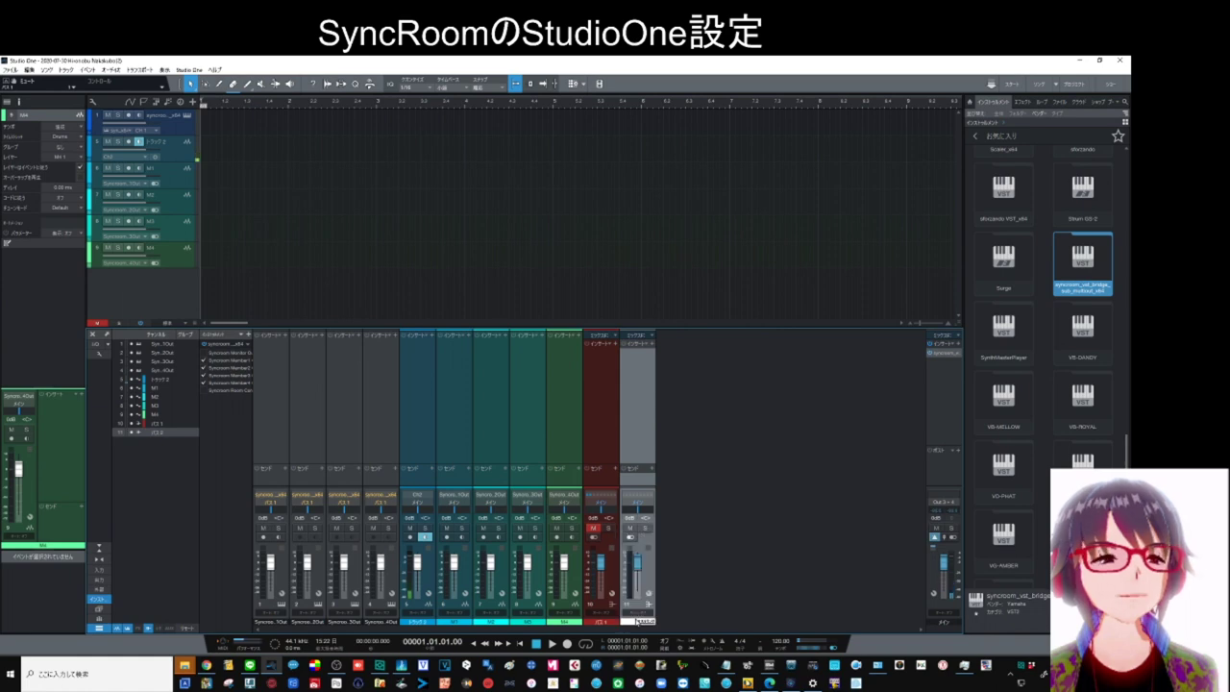
key("Return")
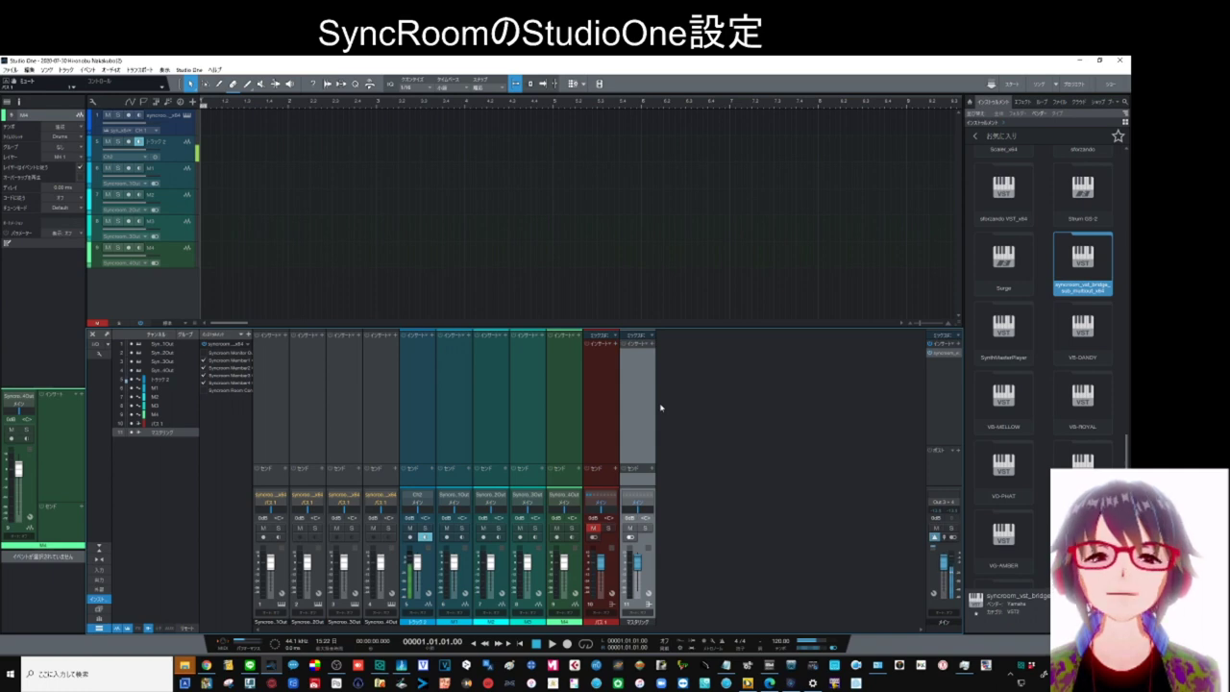
Insert the DeePopMax effect on the マスタリング bus and move its plug-in window up over the arrangement
left_click(1022, 102)
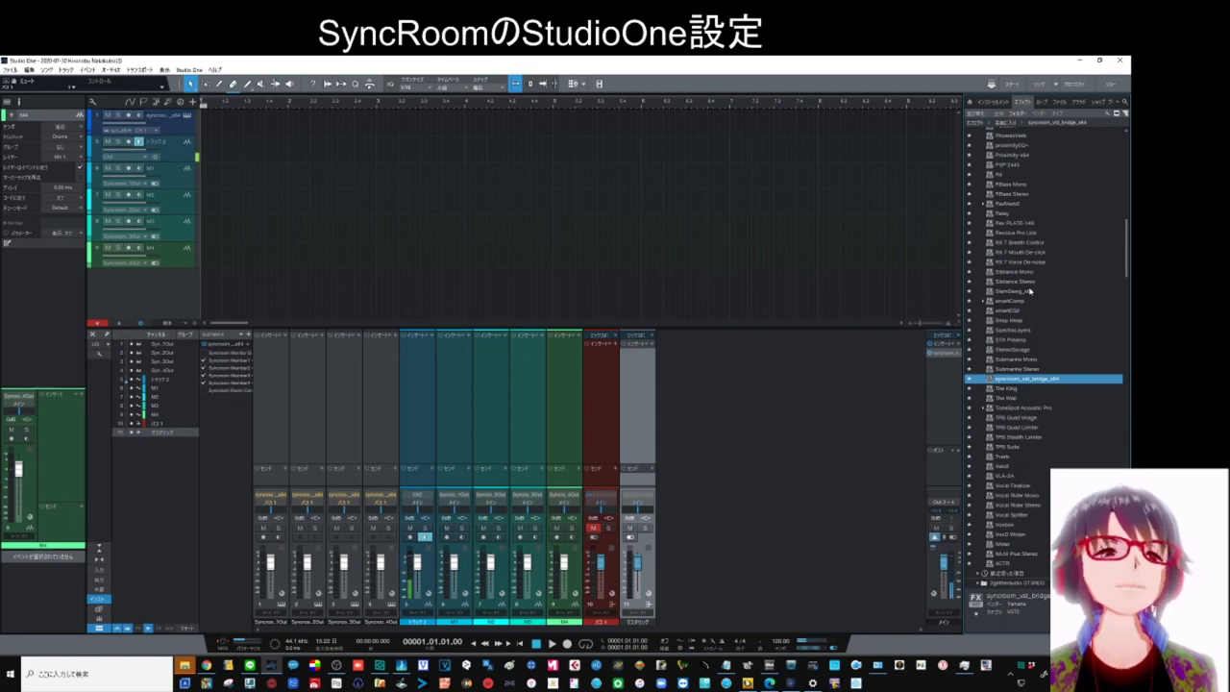
scroll(1030, 291, "up", 1)
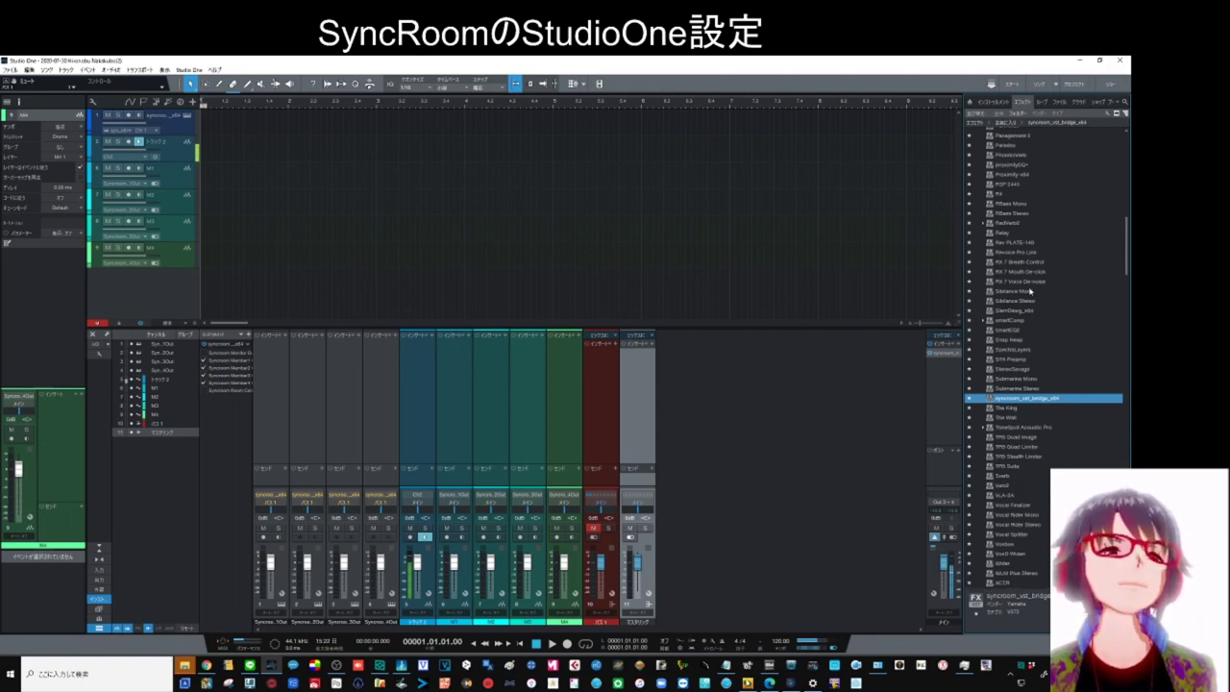
scroll(1029, 290, "up", 1)
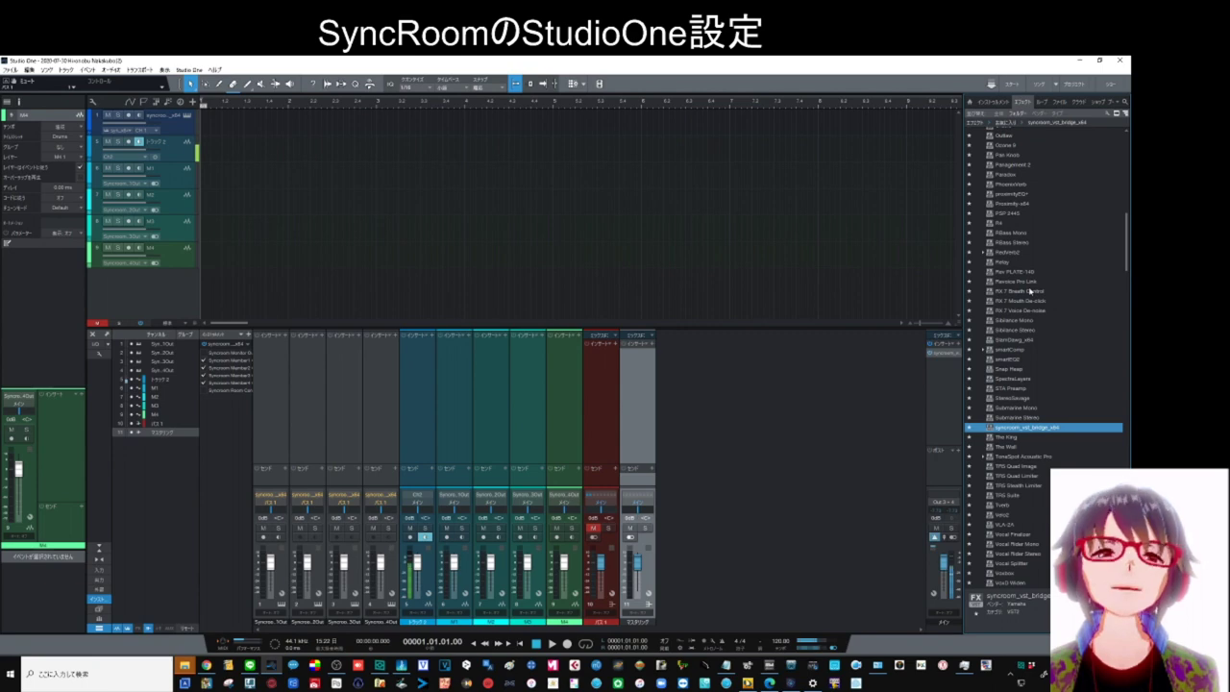
scroll(1030, 290, "up", 6)
scroll(1033, 291, "up", 6)
scroll(1034, 290, "up", 3)
scroll(1034, 291, "up", 2)
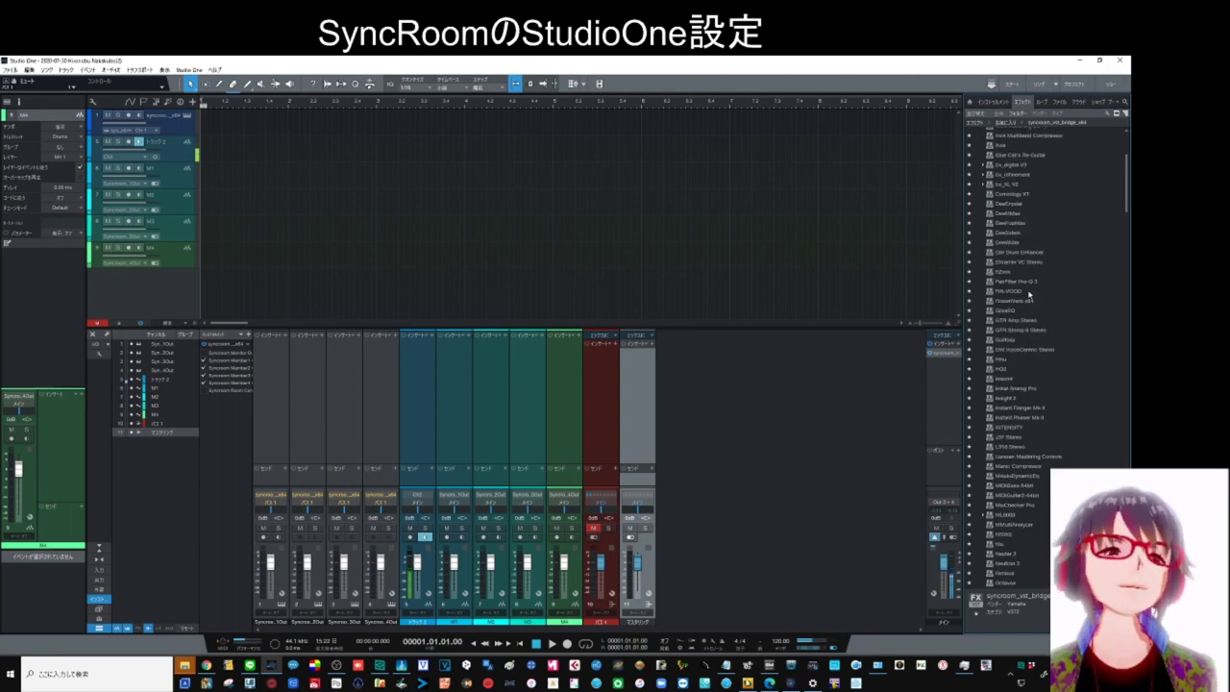
left_click(1008, 225)
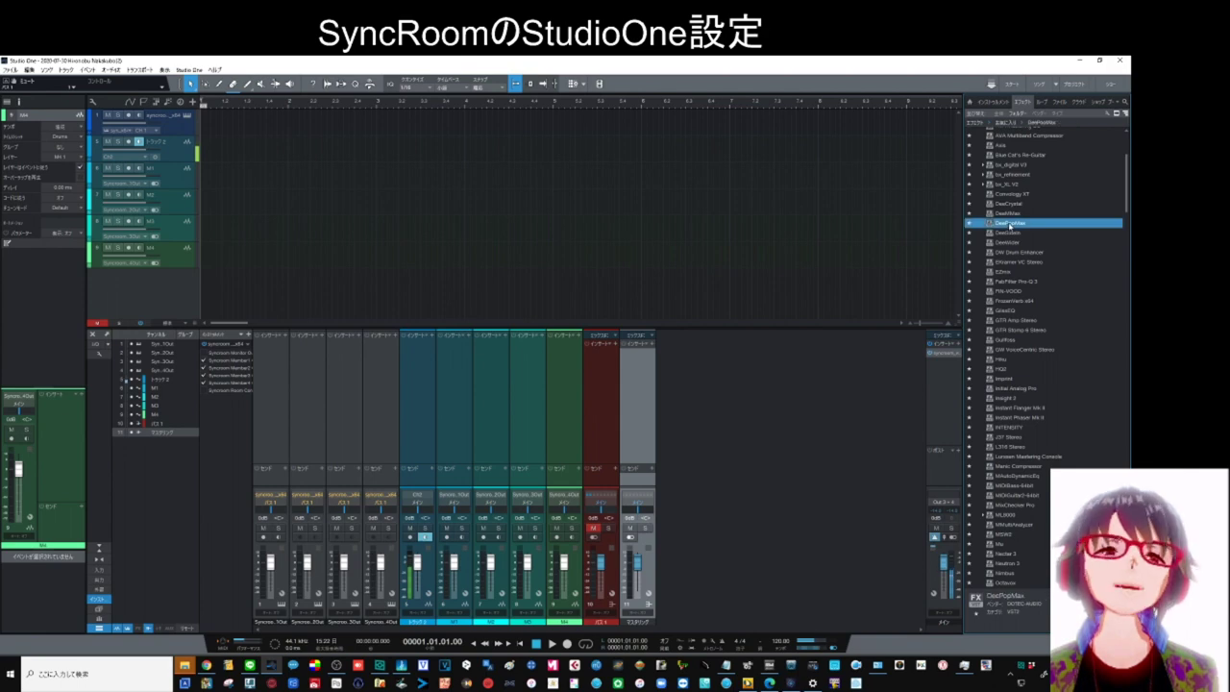
left_click_drag(1008, 225, 638, 362)
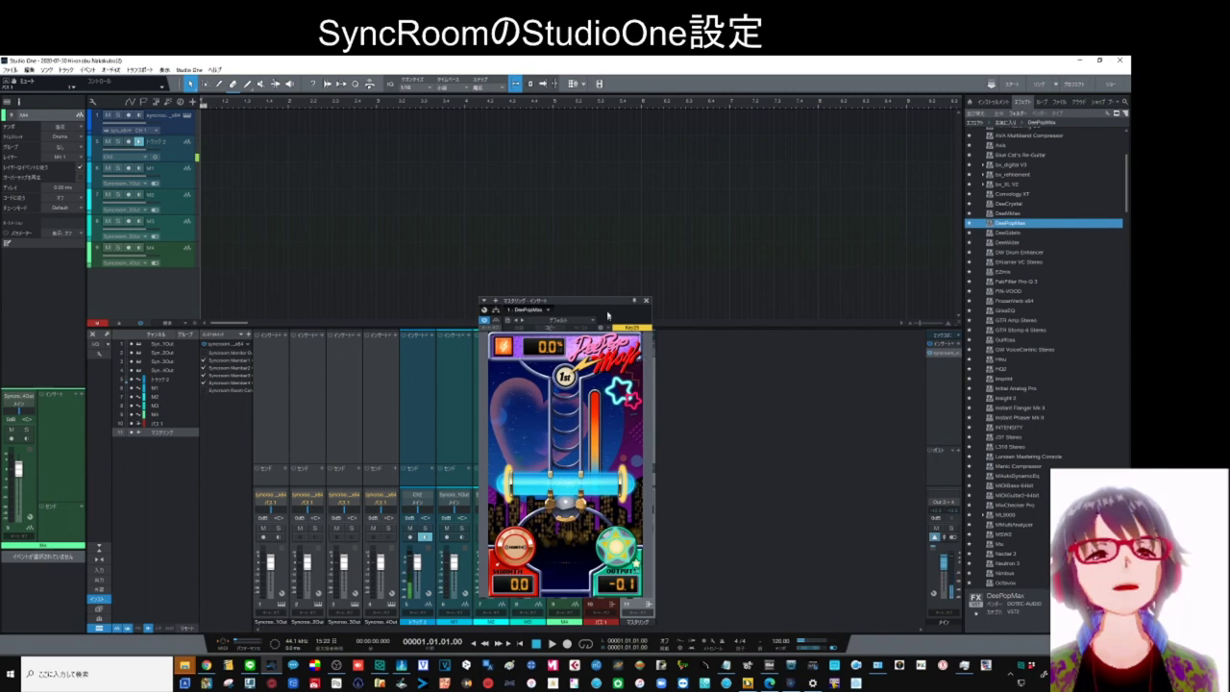
left_click_drag(606, 303, 552, 182)
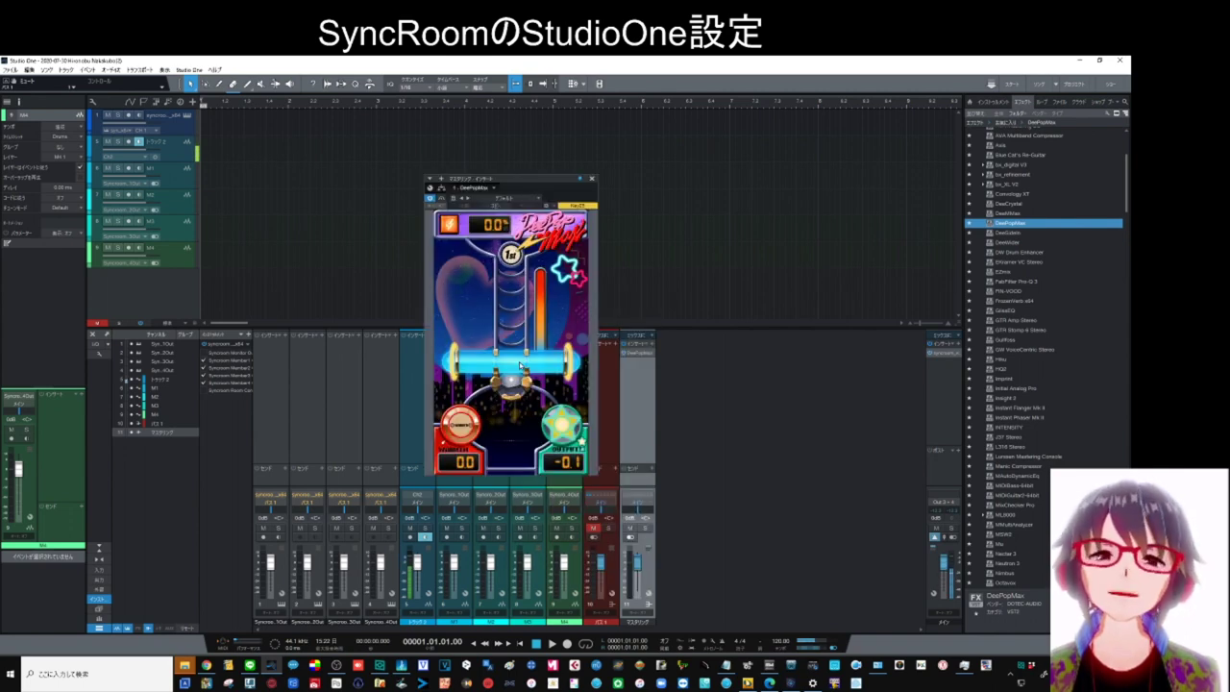
Raise the DeePopMax level to 14.0%, and insert the WLM Plus Stereo meter on the マスタリング bus with its window beside DeePopMax
left_click_drag(520, 365, 520, 315)
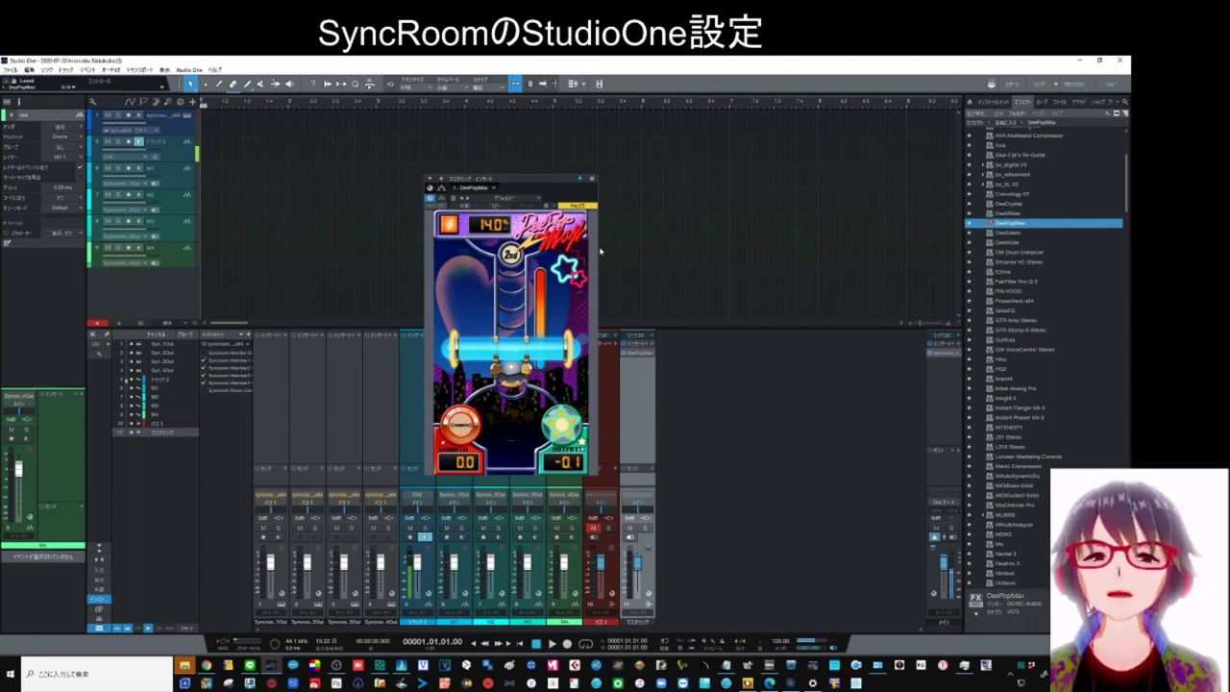
scroll(1037, 349, "down", 10)
scroll(1037, 349, "down", 8)
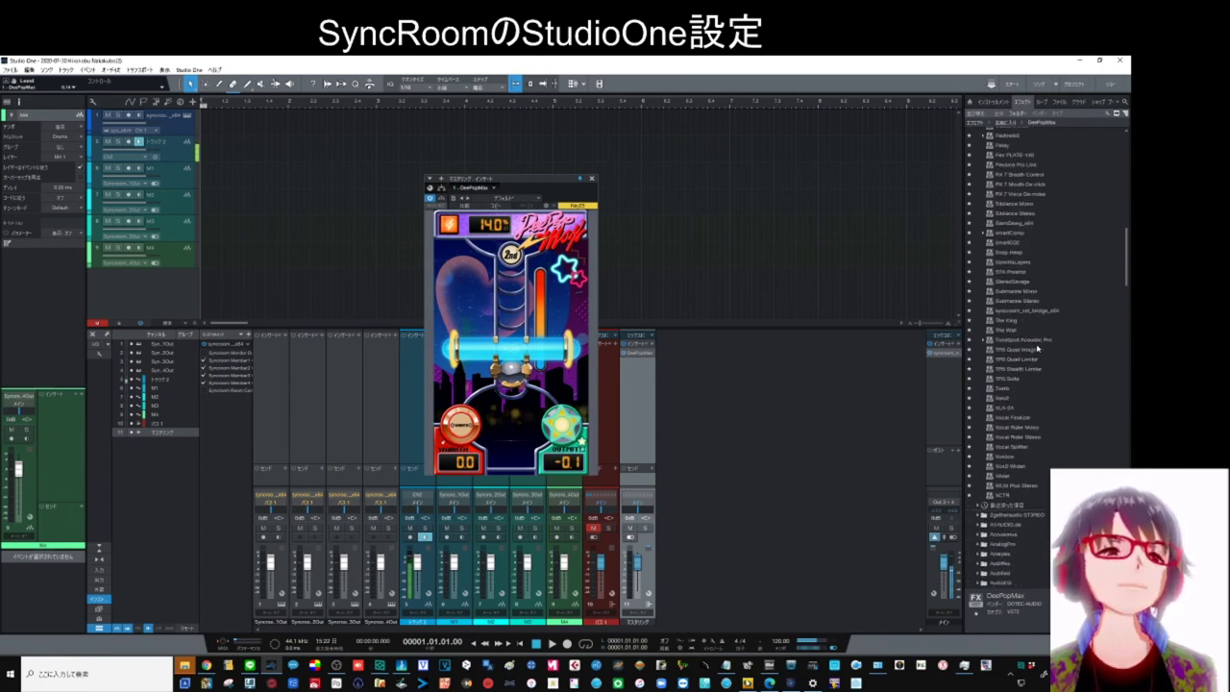
left_click_drag(1009, 485, 635, 373)
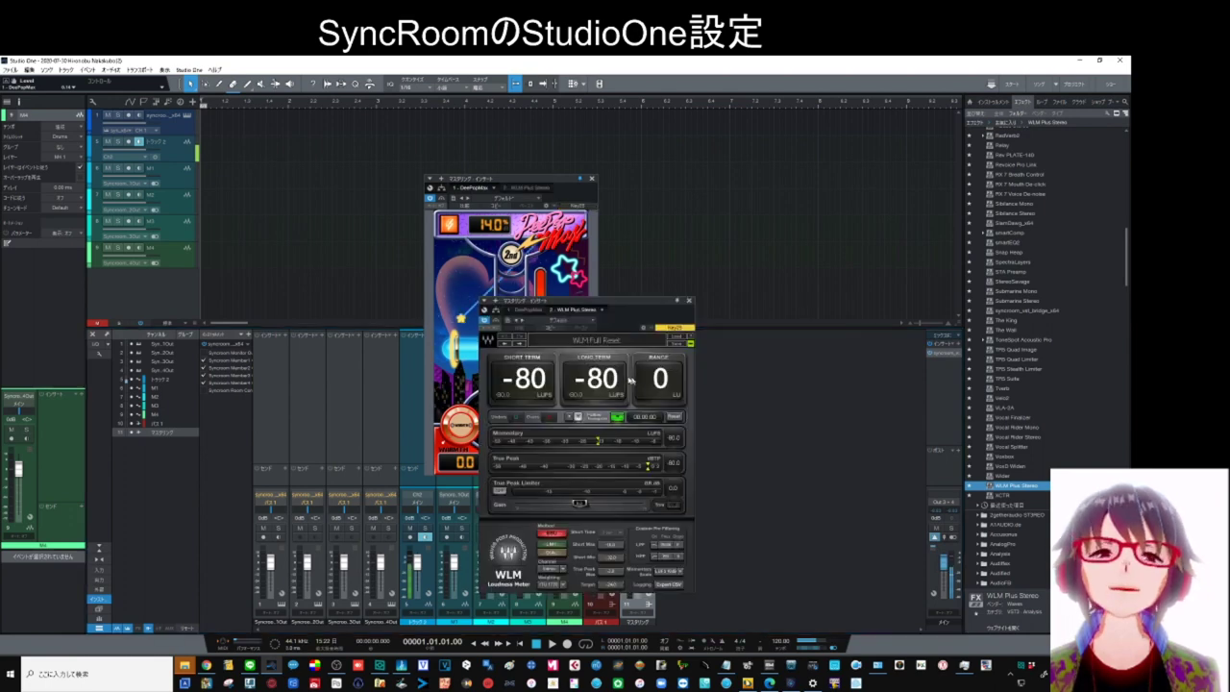
left_click_drag(612, 303, 815, 181)
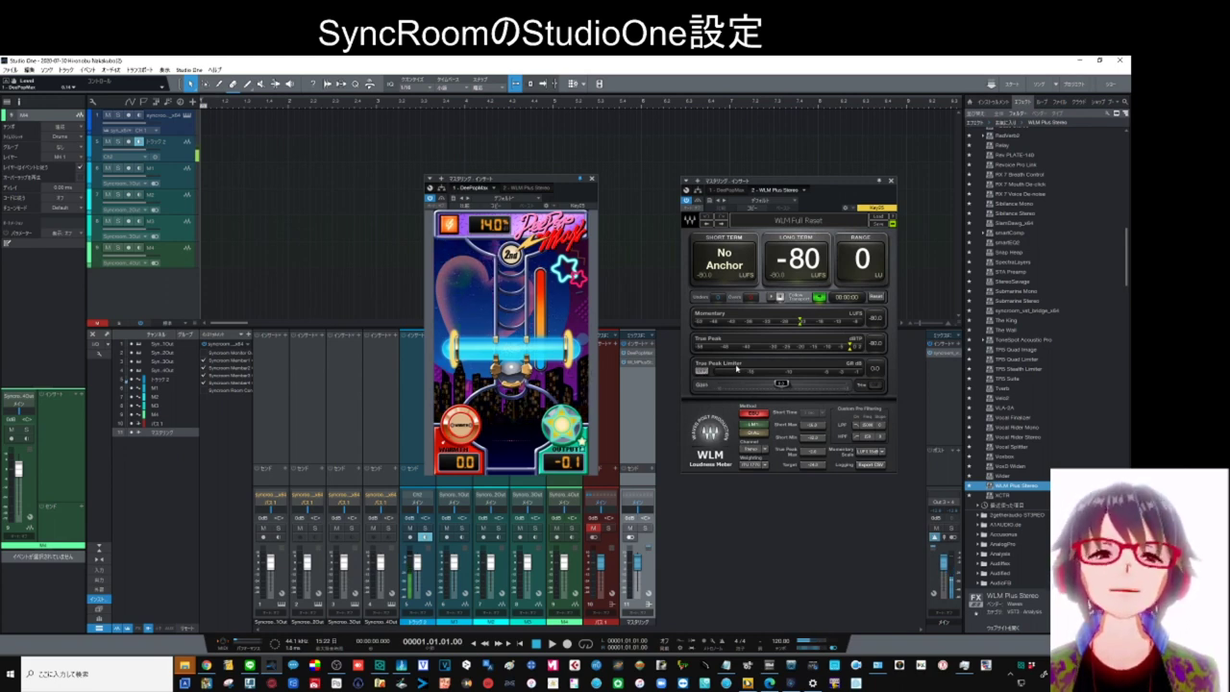
Enable the True Peak Limiter in WLM Plus Stereo and raise the DeePopMax level to 21.3%, closing both plug-in windows
left_click(706, 370)
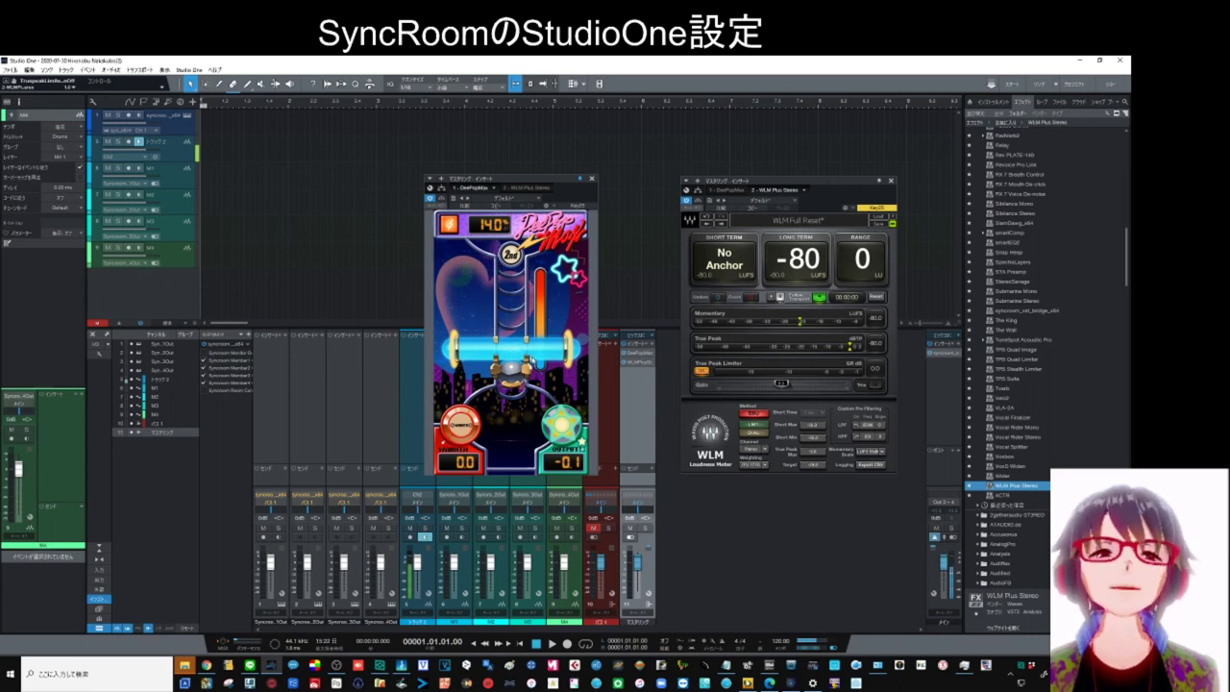
left_click_drag(528, 360, 534, 332)
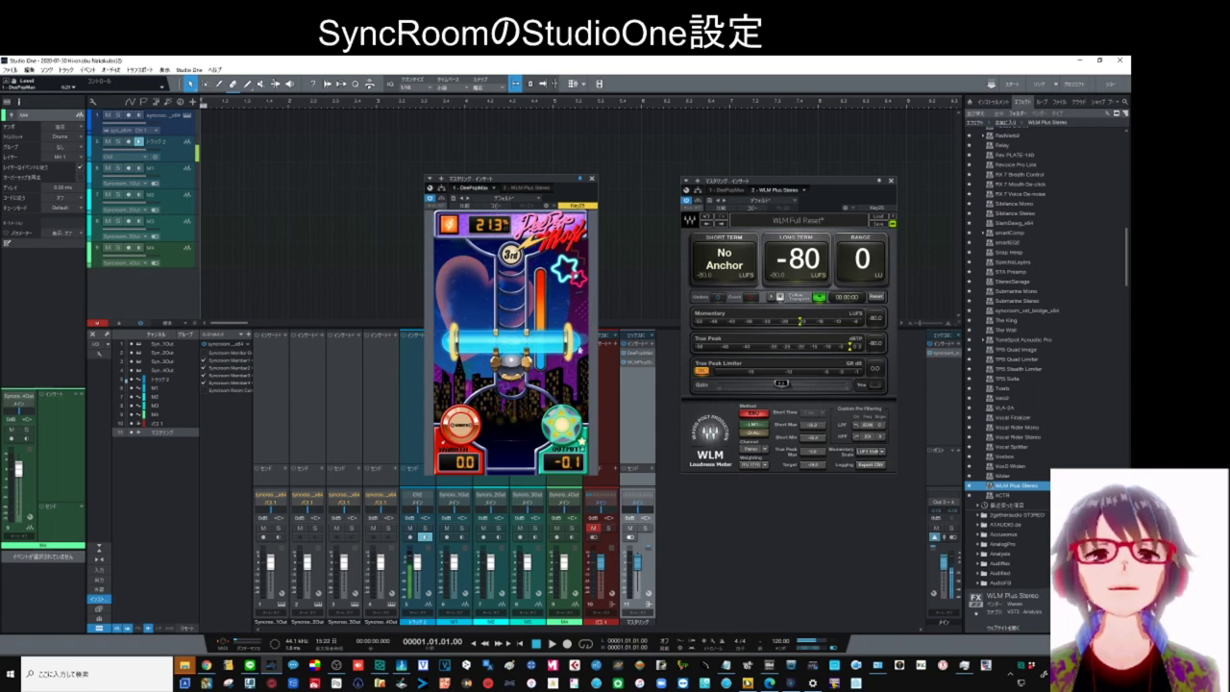
left_click(881, 183)
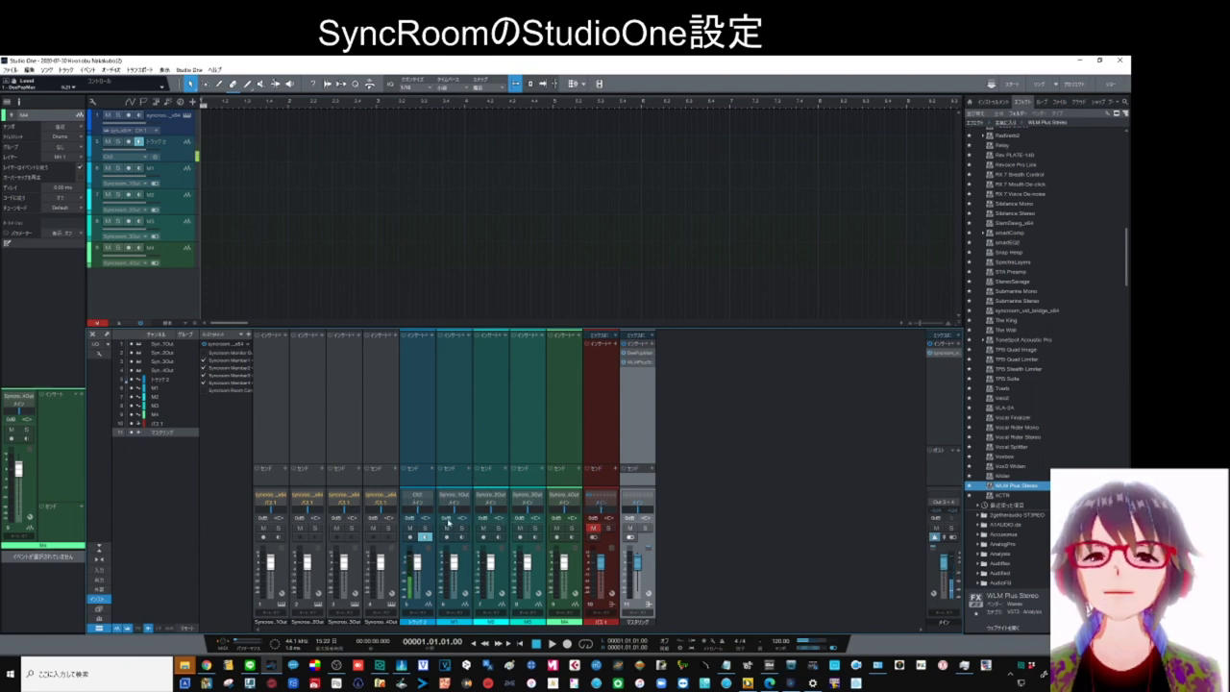
Route the outputs of the トラック 2, M1, M2, M3 and M4 channels to the マスタリング bus
left_click(424, 505)
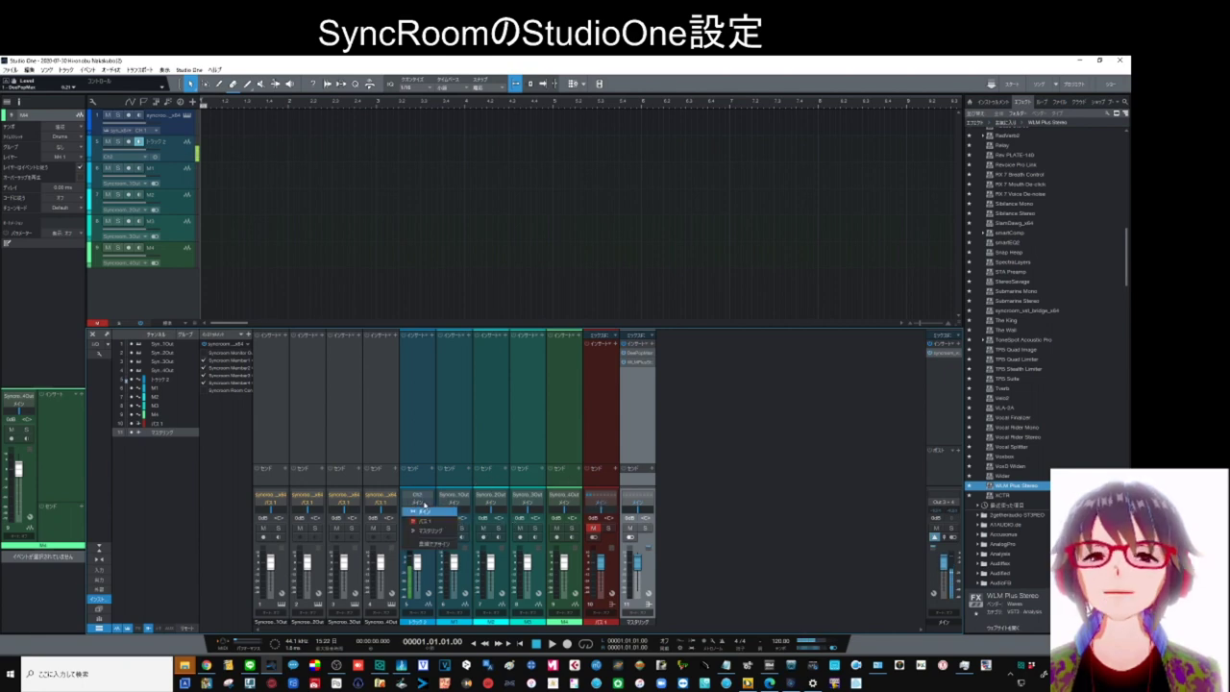
left_click(427, 530)
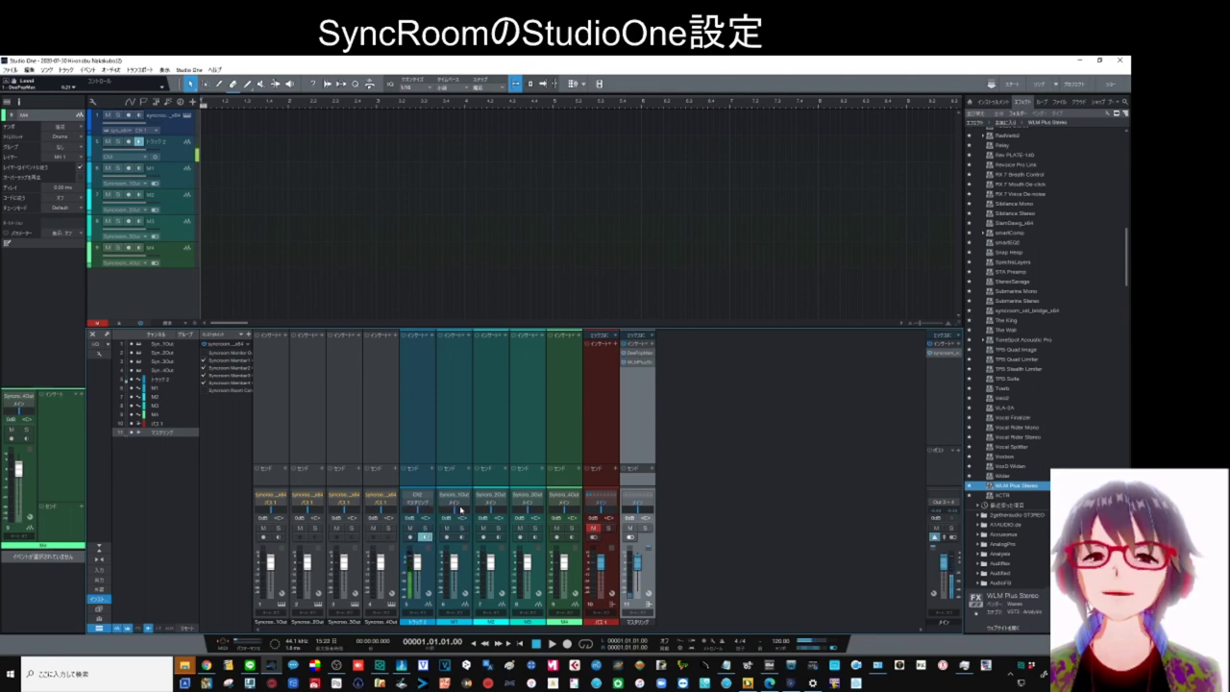
left_click(460, 506)
left_click(462, 531)
left_click(495, 502)
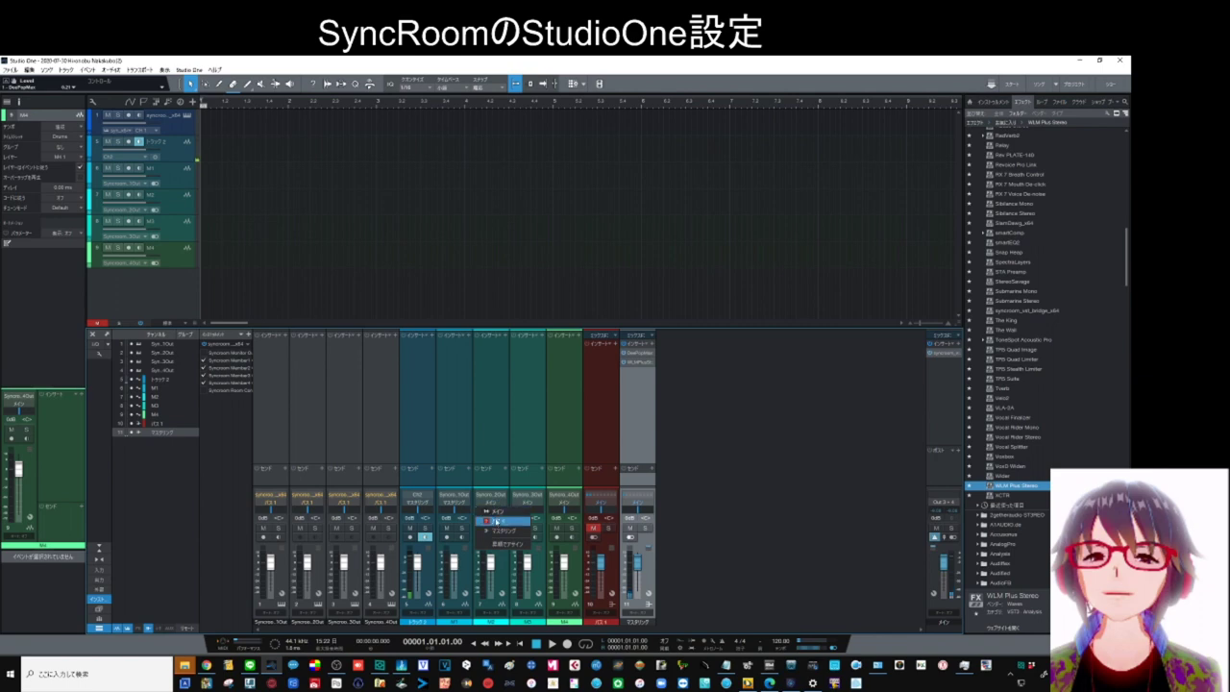
left_click(495, 530)
left_click(528, 506)
left_click(537, 531)
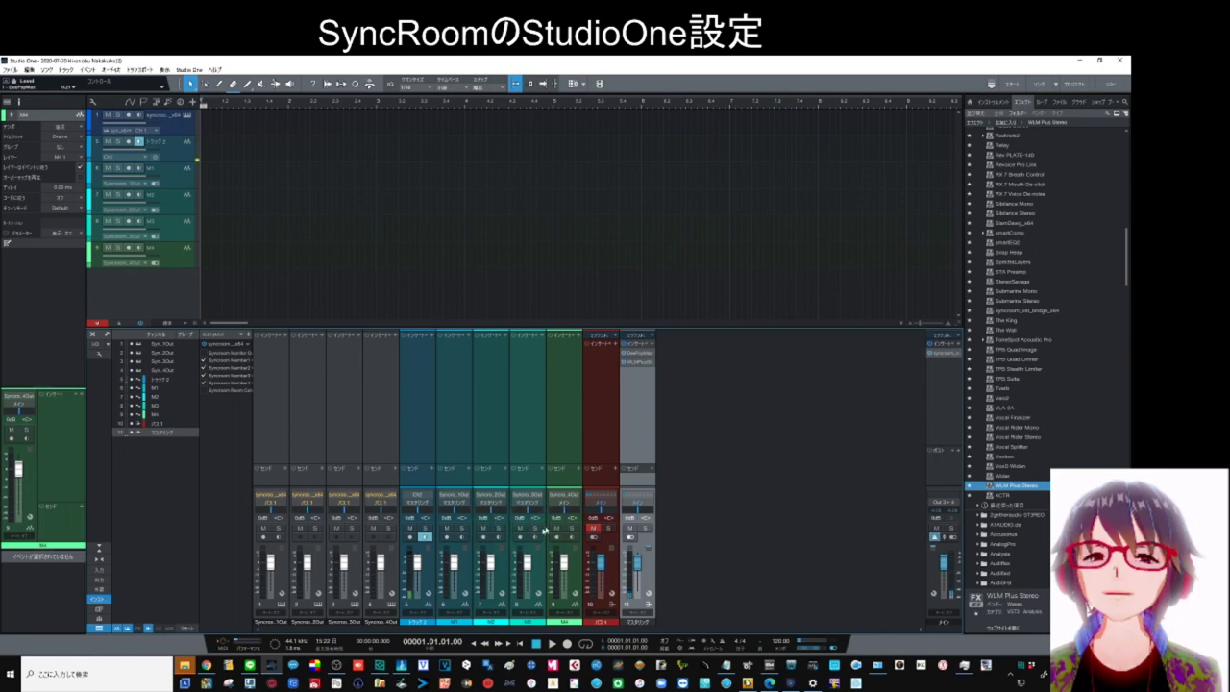
left_click(566, 500)
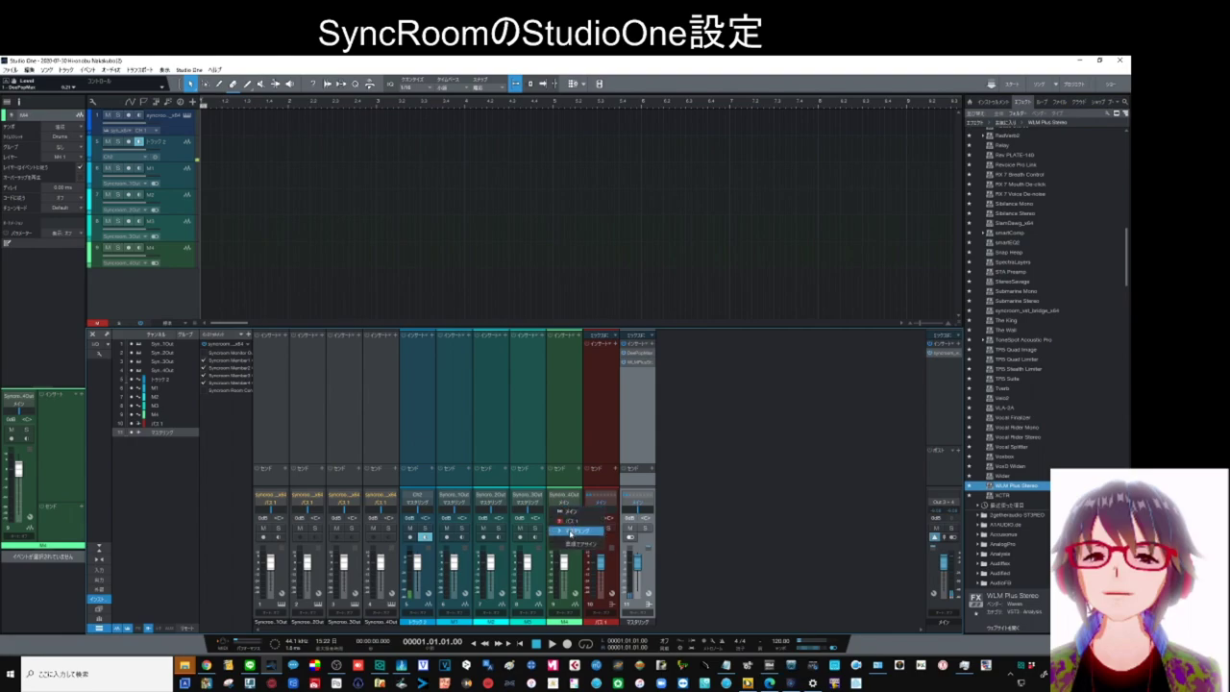
left_click(570, 531)
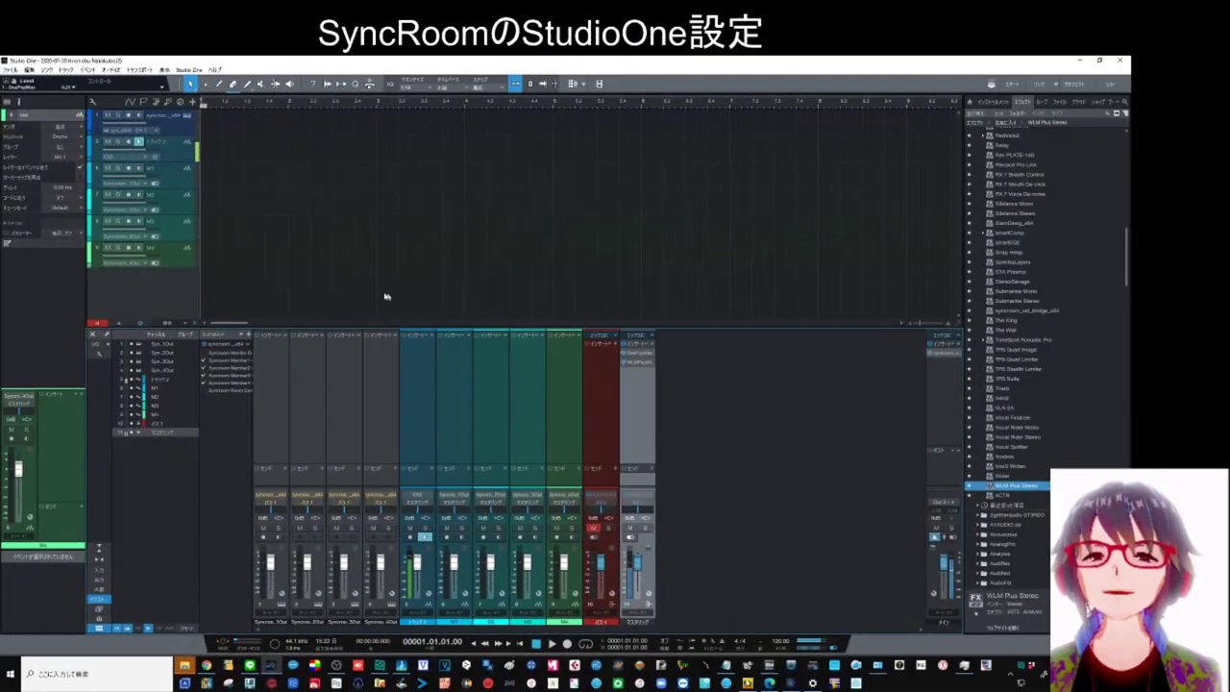
Rename the トラック 2 audio track as 自分
left_click(172, 126)
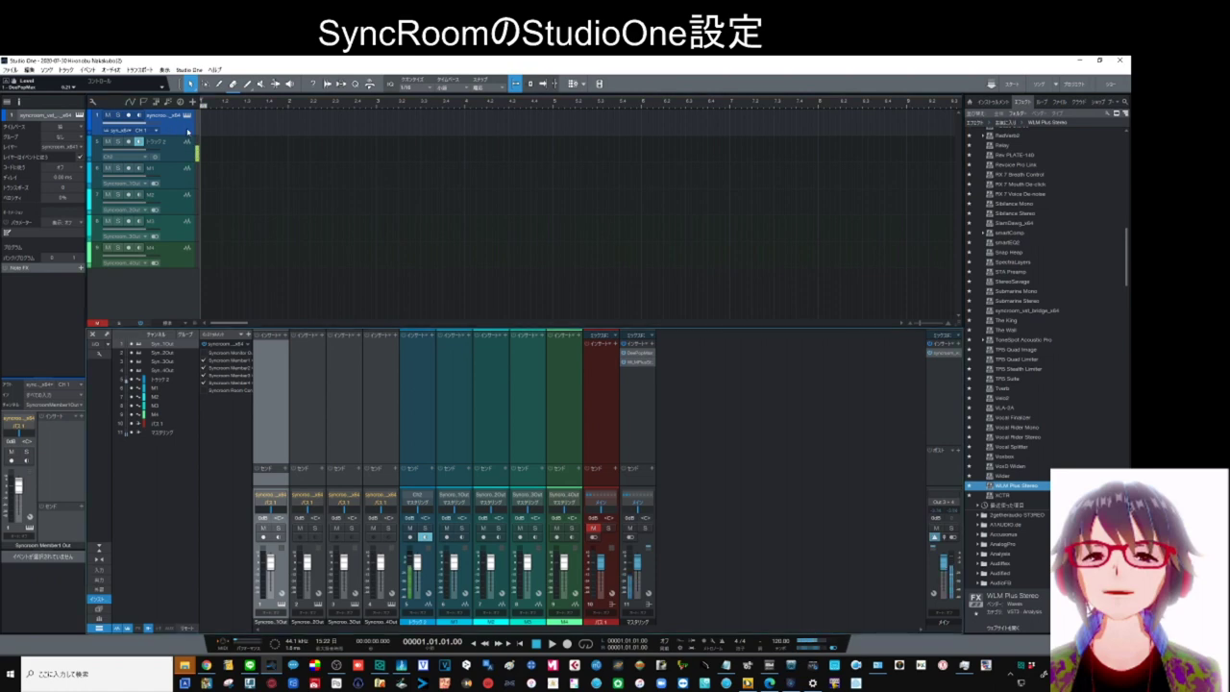
left_click(161, 147)
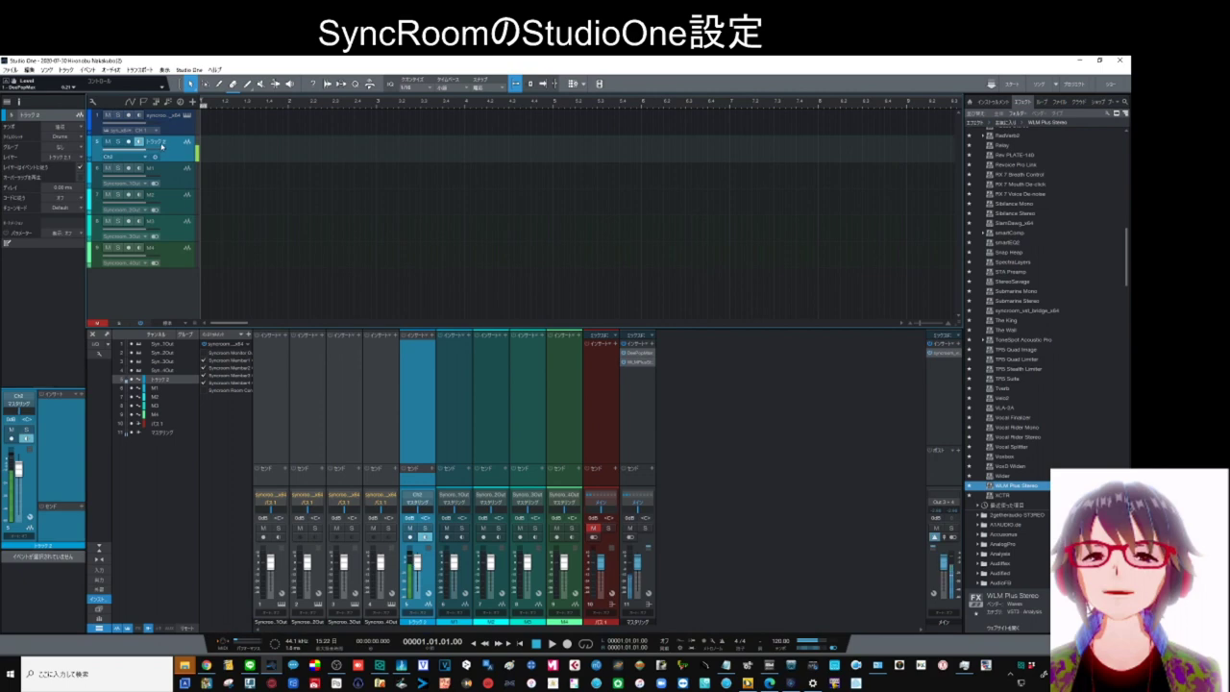
double_click(161, 143)
type("jibun")
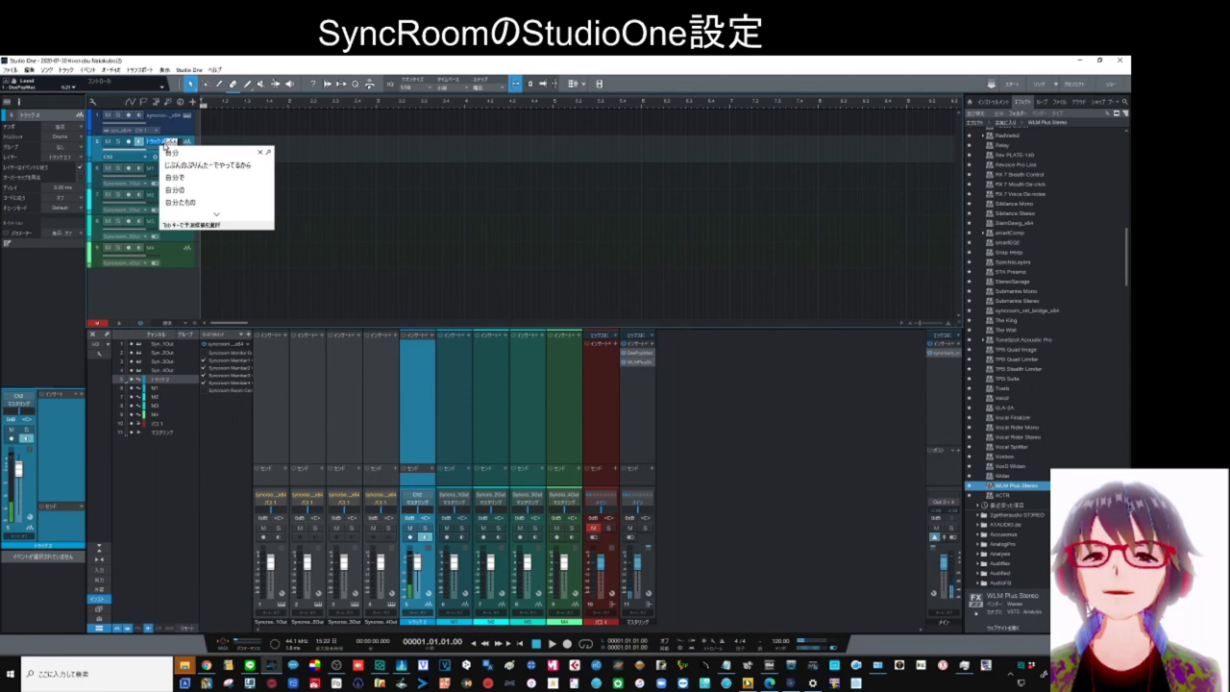
key("Return")
key("Return")
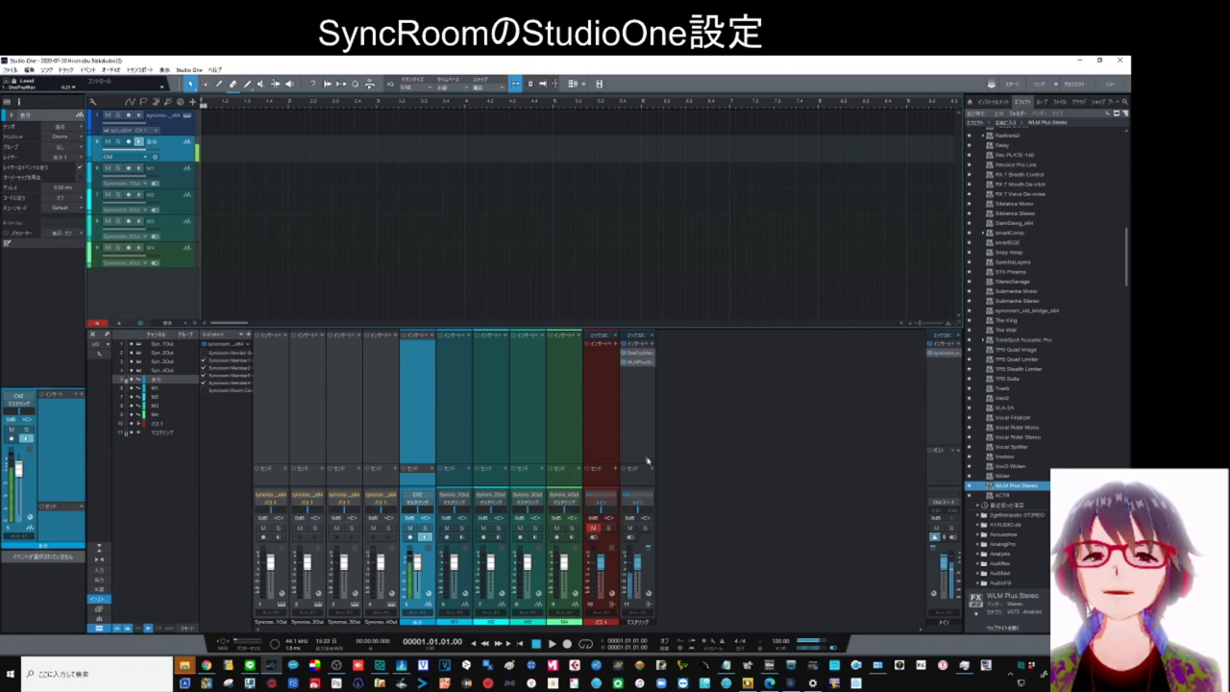
Mute the マスタリング bus and arm the M1 track for recording
left_click(632, 528)
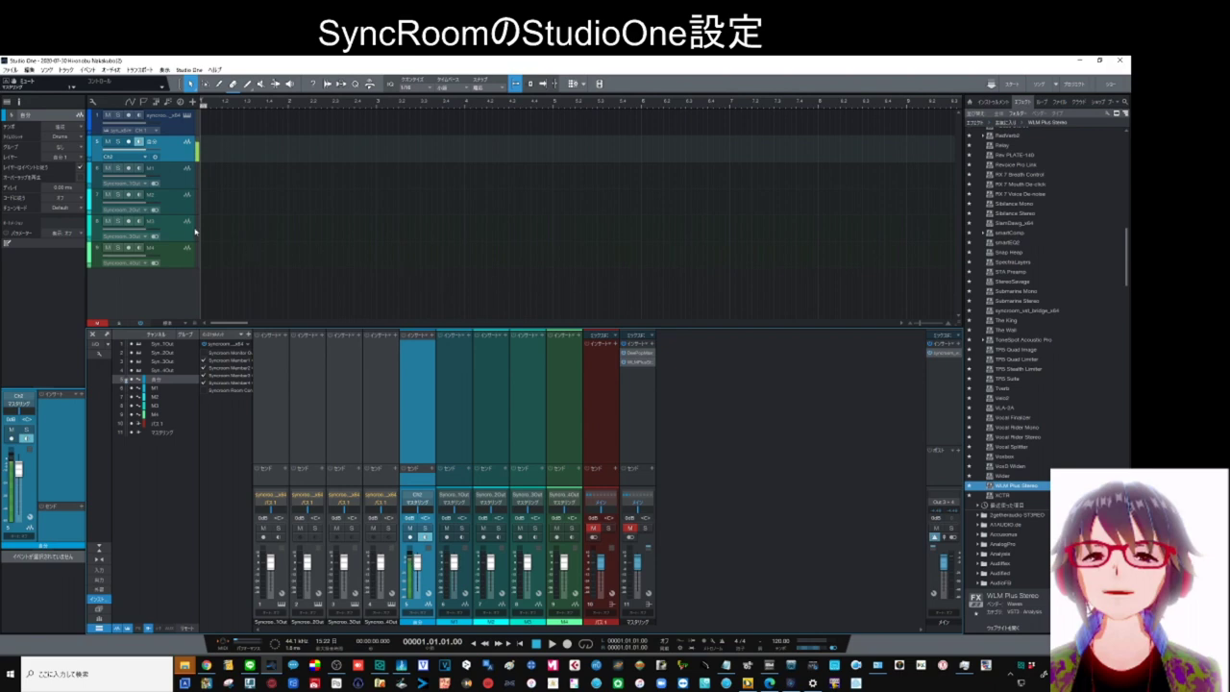
left_click(129, 168)
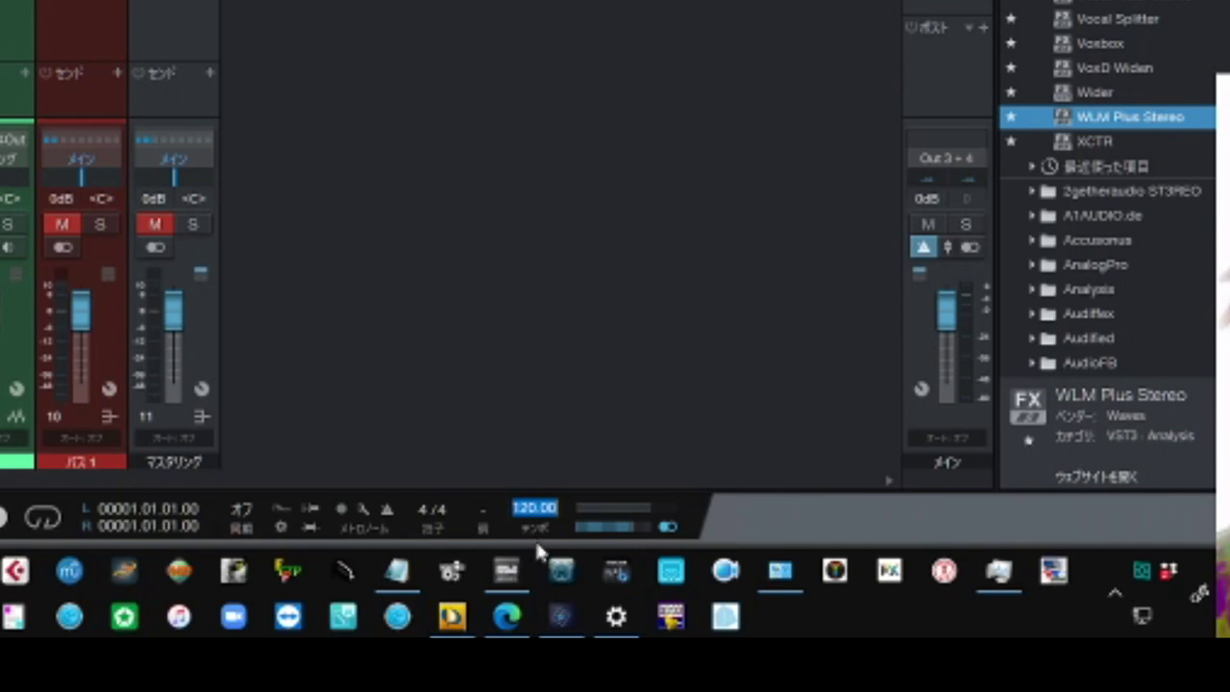
Set the song tempo to 79 and render the metronome click to a track from the timeline start to the song end
type("79")
key("Return")
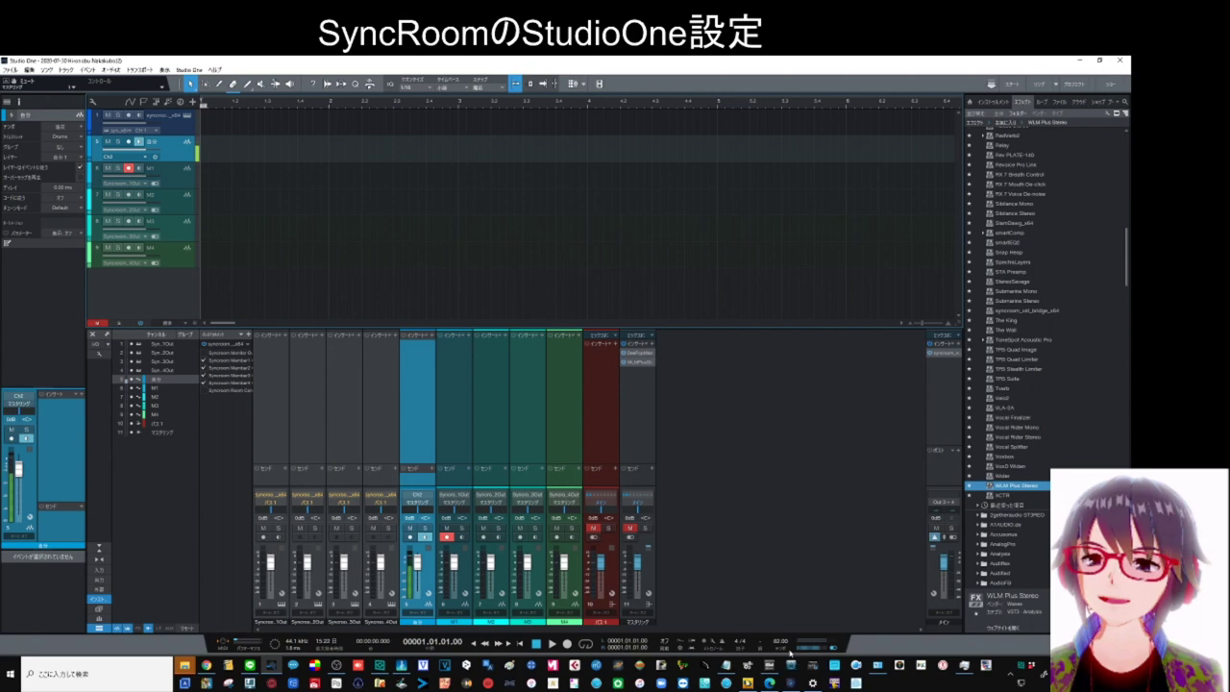
left_click(720, 642)
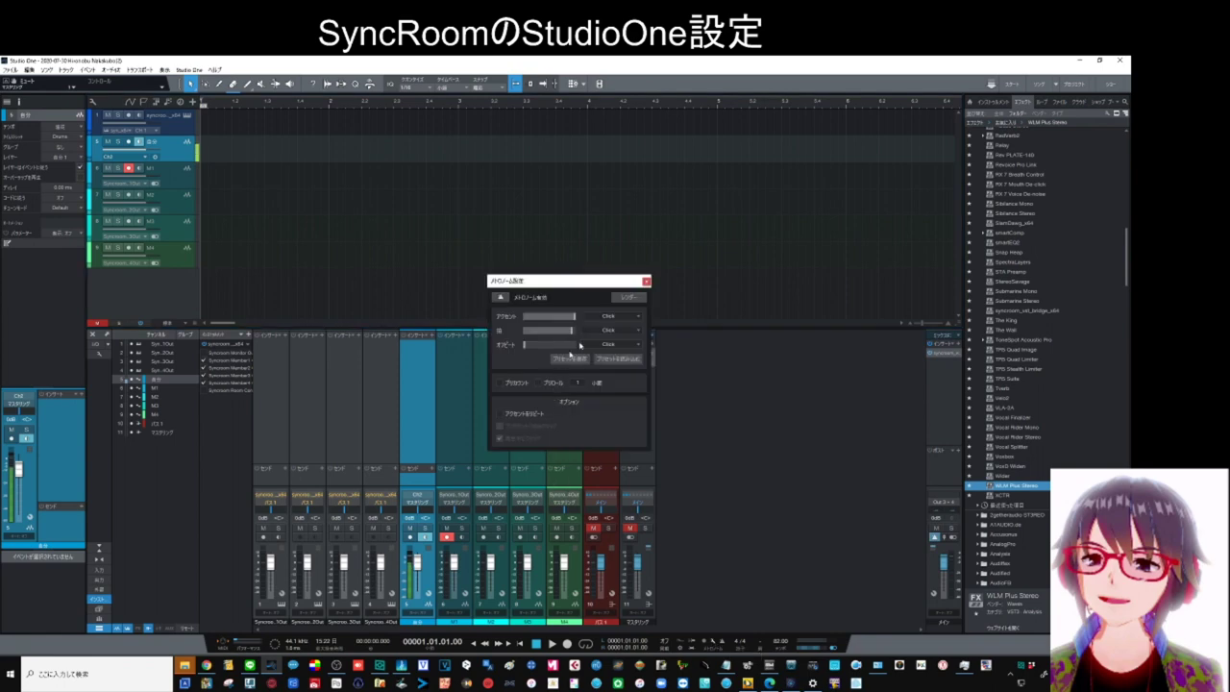
left_click(626, 298)
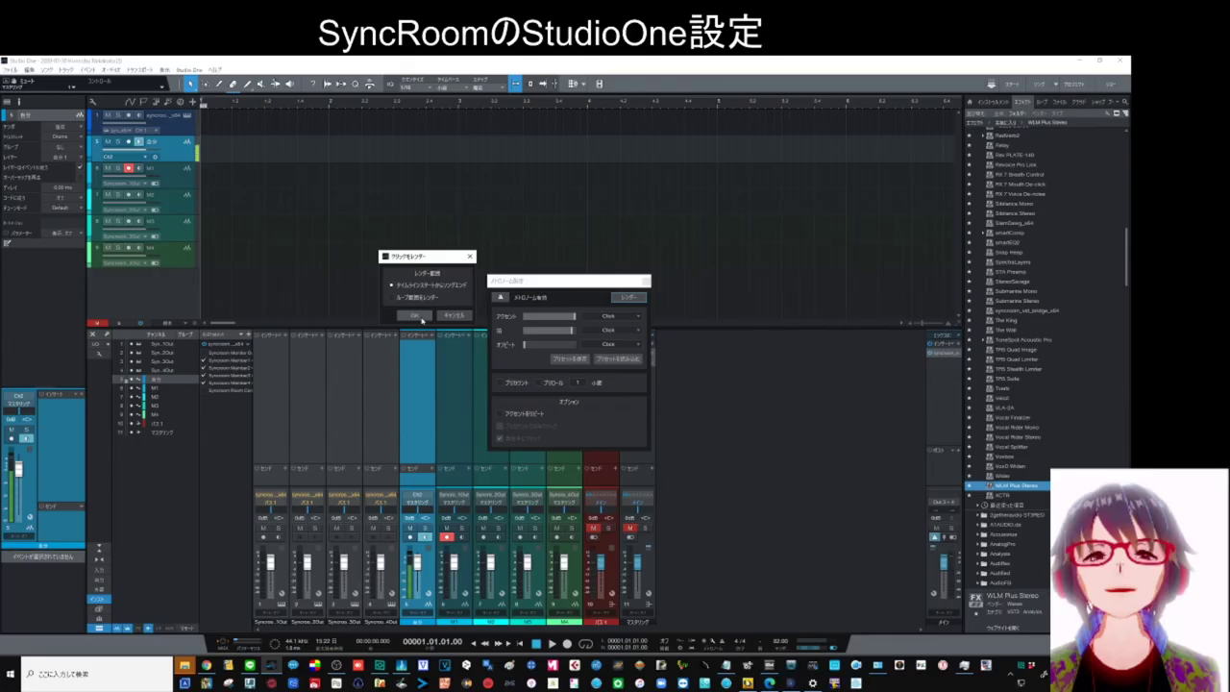
left_click(414, 317)
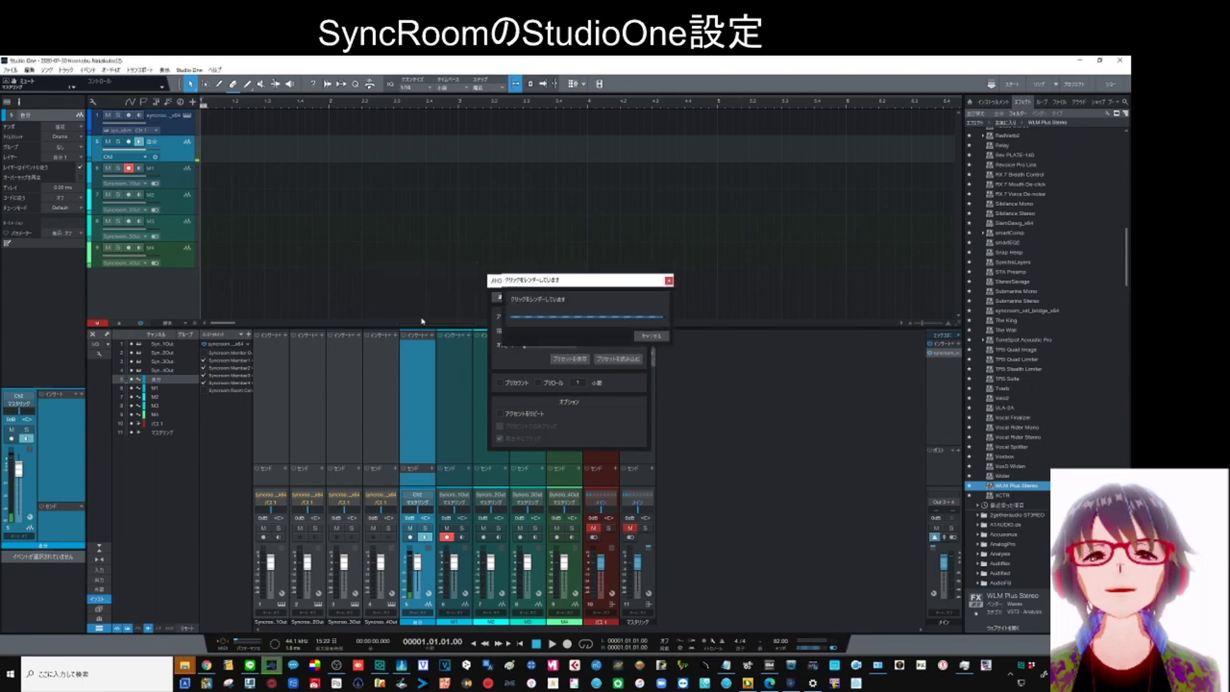
left_click_drag(368, 101, 372, 79)
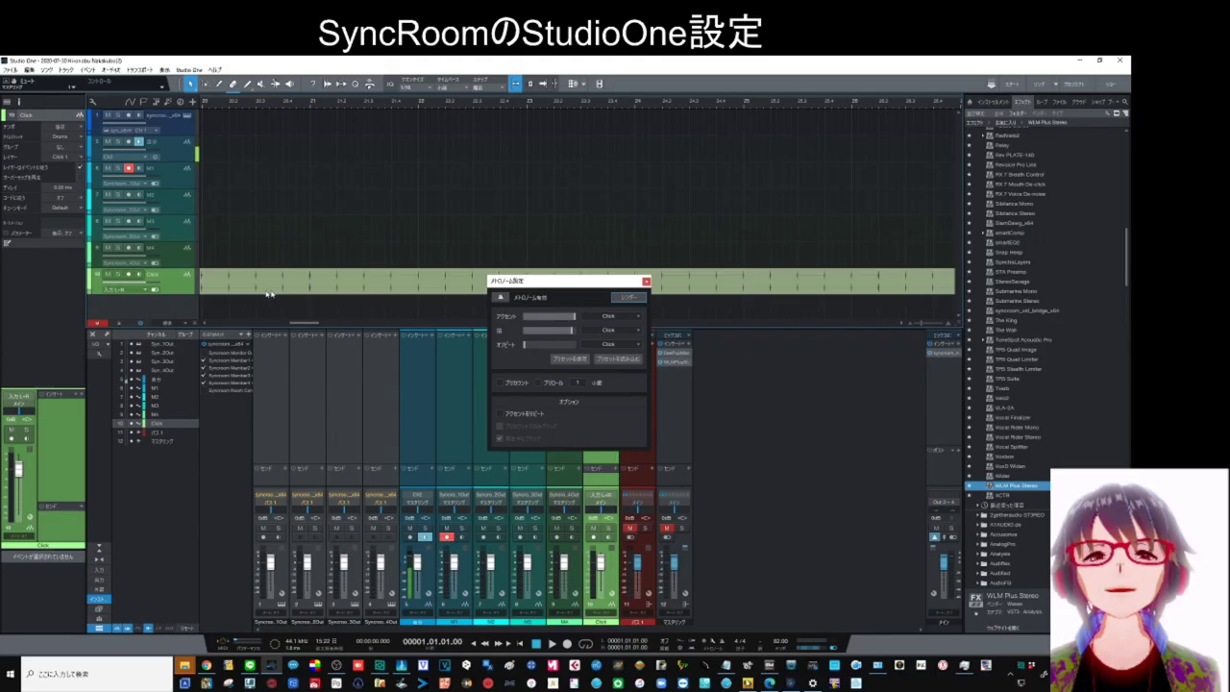
left_click(108, 275)
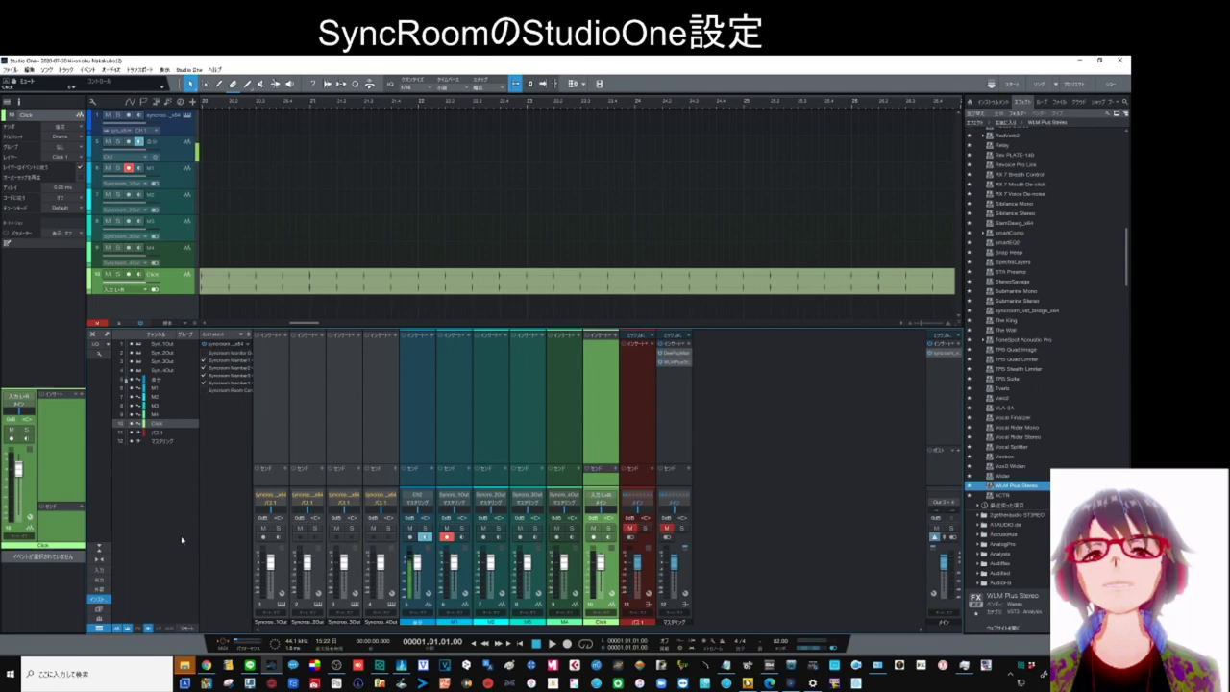
Insert MixChecker Pro on the マスタリング bus, look through its noise types, and close the plug-in window
left_click(100, 612)
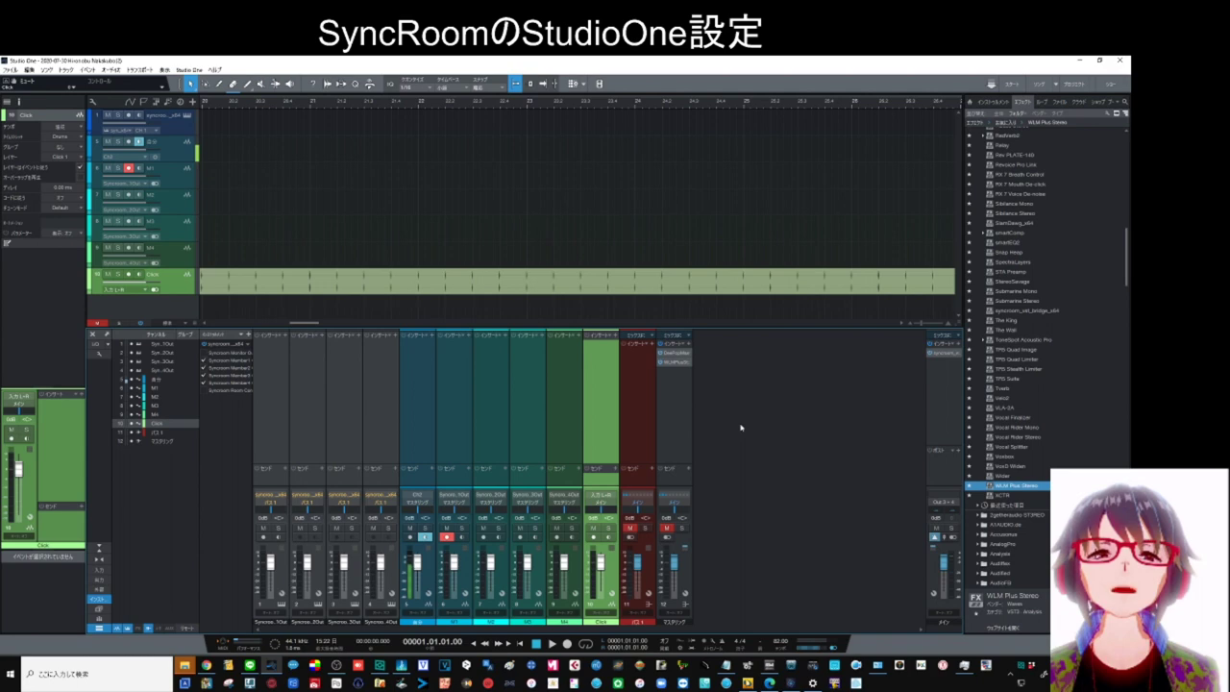
scroll(1012, 227, "up", 10)
left_click(1012, 223)
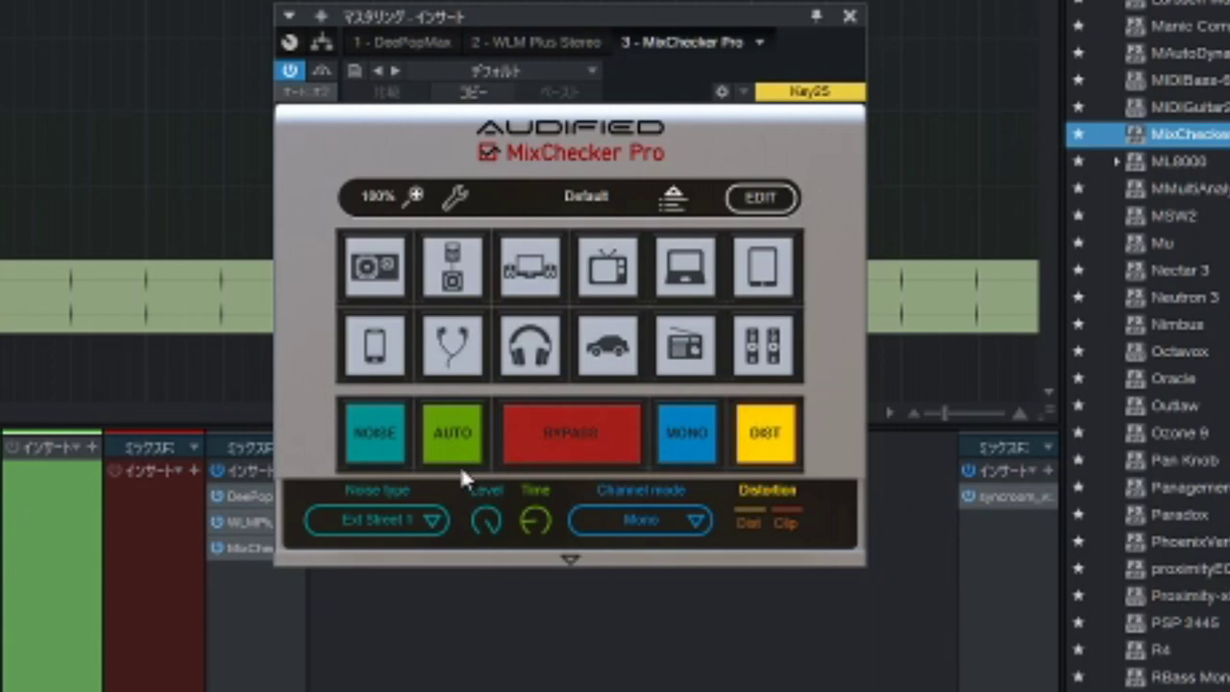
left_click(439, 521)
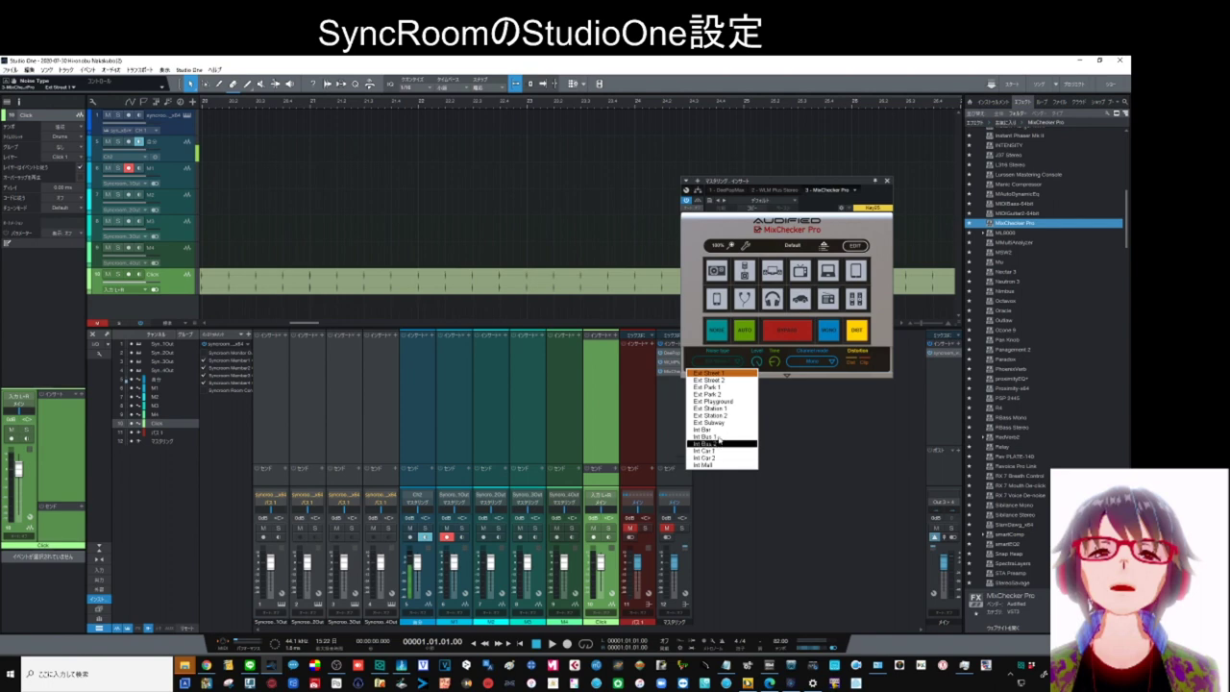
left_click(871, 231)
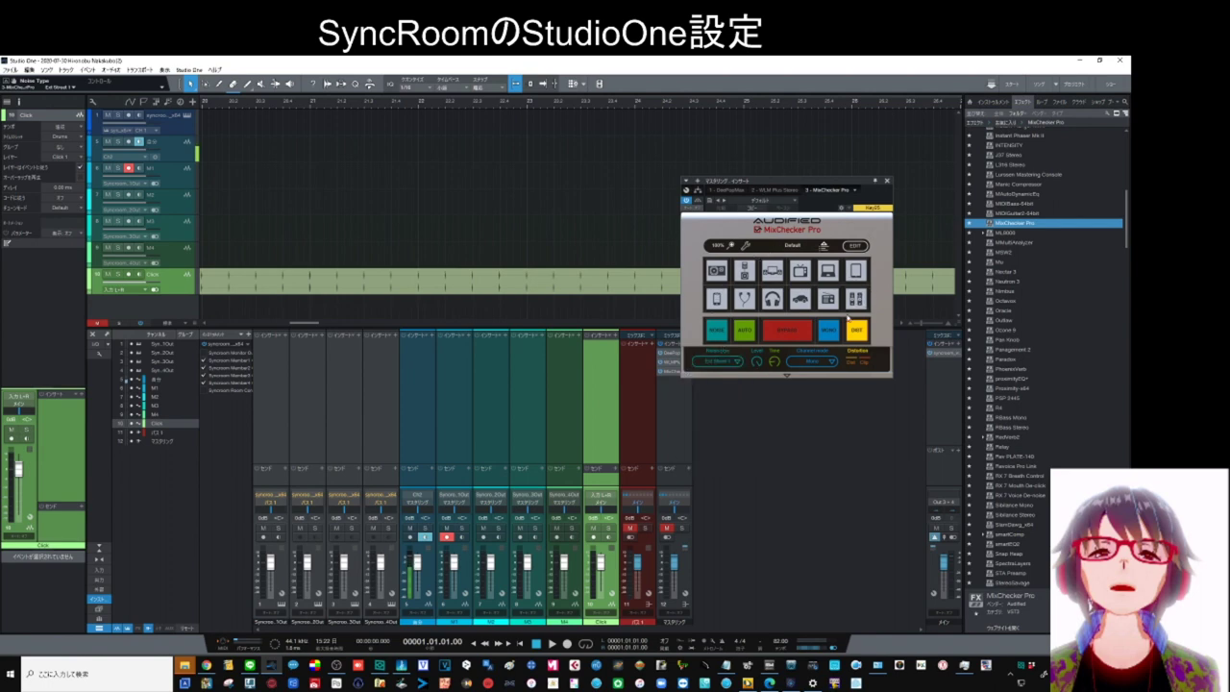
left_click(886, 180)
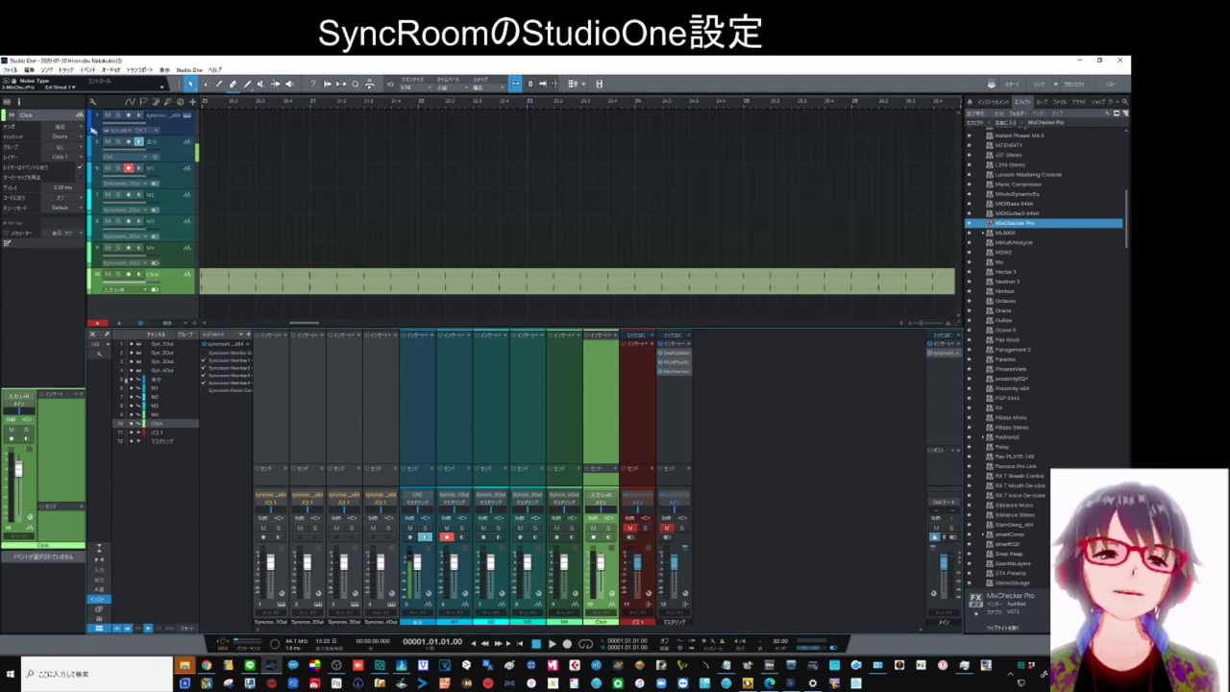
Save the song as a template
left_click(11, 69)
mouse_move(30, 69)
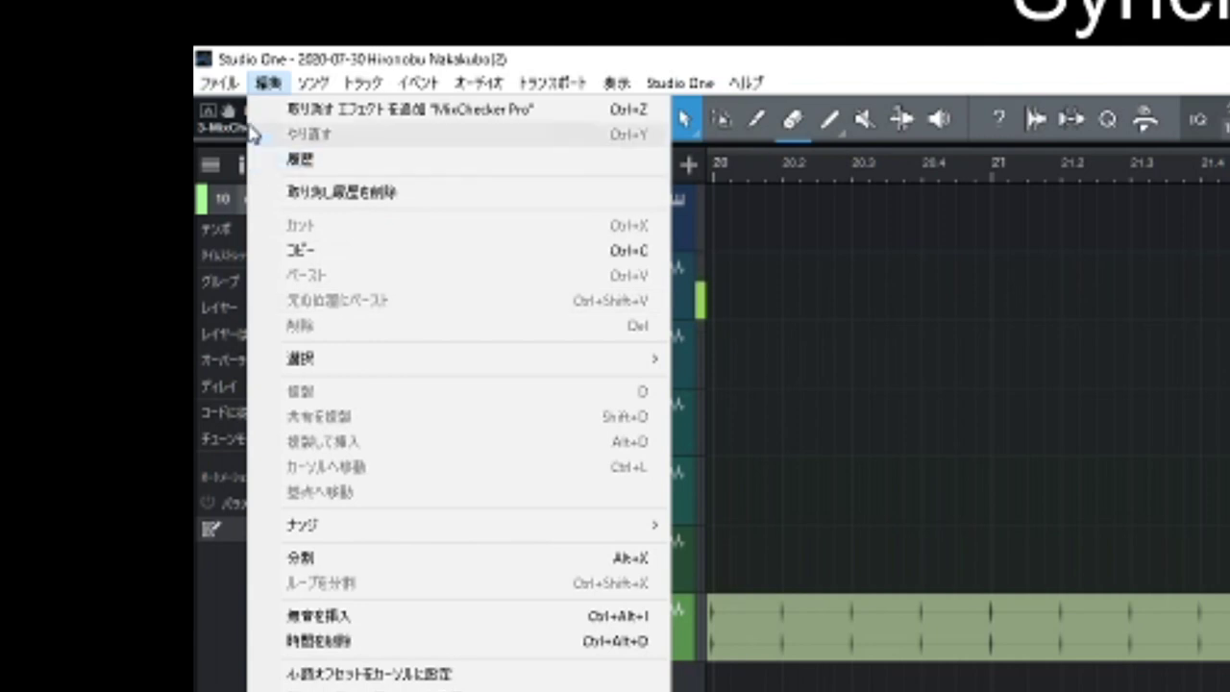
mouse_move(219, 82)
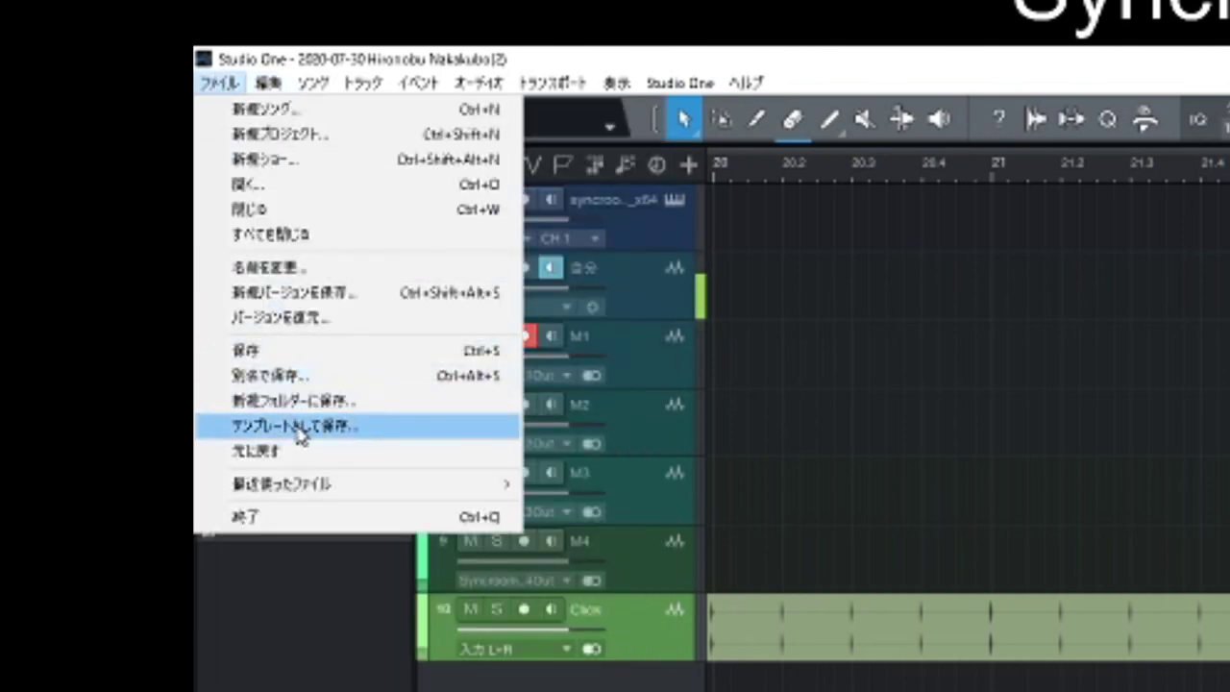